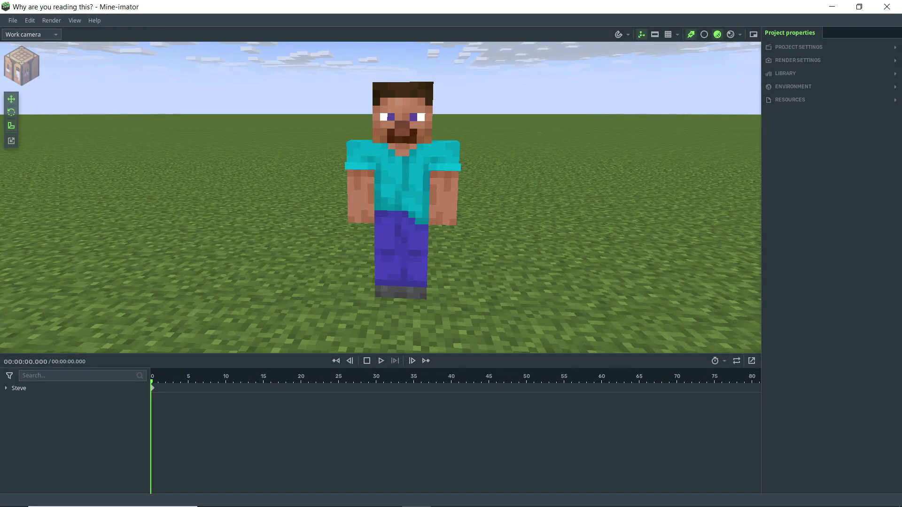
Create a 3D diamond sword item with the Minecraft image and parent it to Steve's right arm
{"action": "left_click", "coordinate": [21, 66]}
{"action": "left_click", "coordinate": [71, 100]}
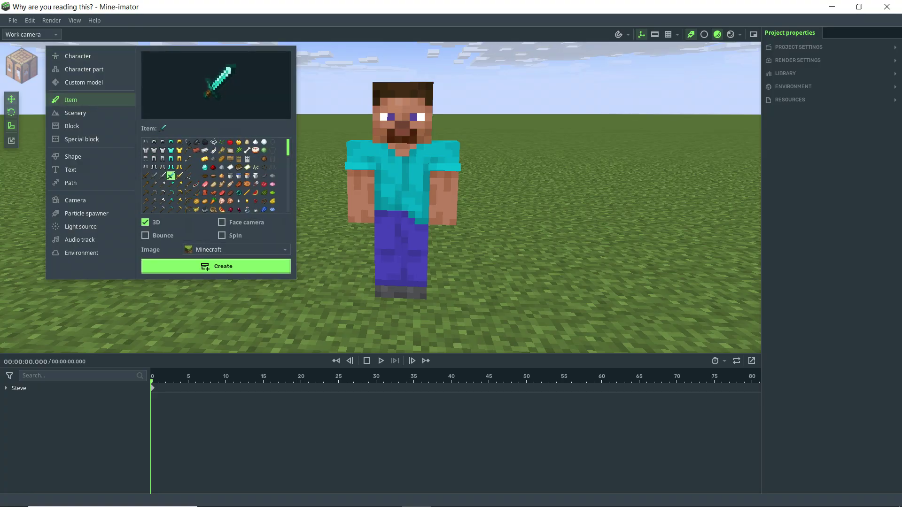
{"action": "left_click", "coordinate": [223, 266]}
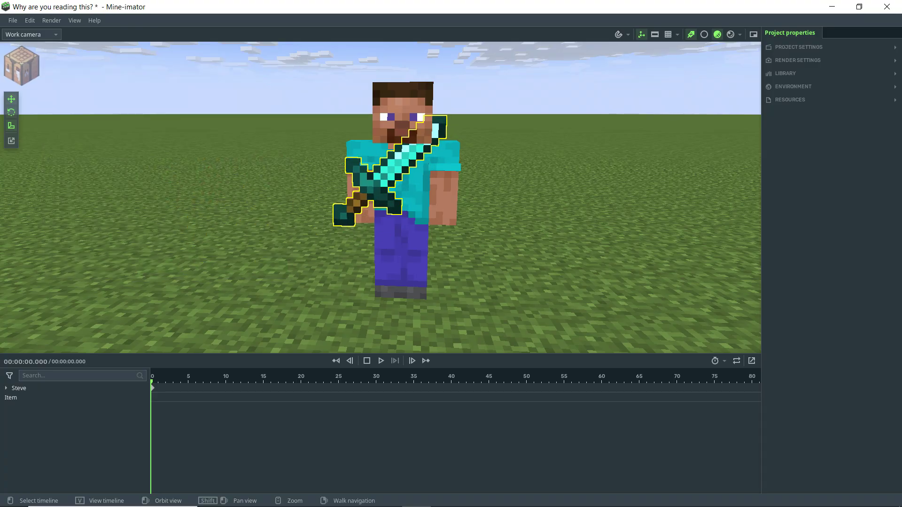
{"action": "left_click", "coordinate": [313, 312]}
{"action": "left_click", "coordinate": [28, 398]}
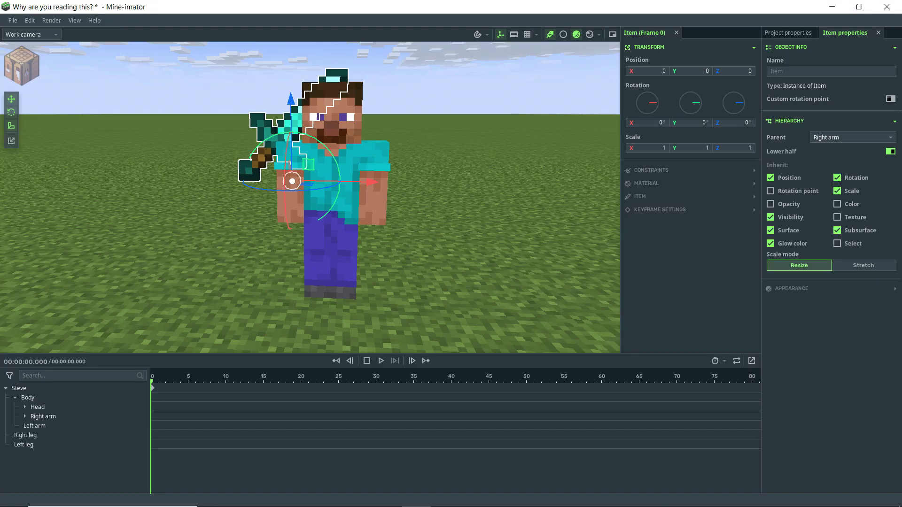
Enable a custom rotation point for the sword and set it to about X 4.9, Y 0.5, Z 5
{"action": "left_click", "coordinate": [890, 99]}
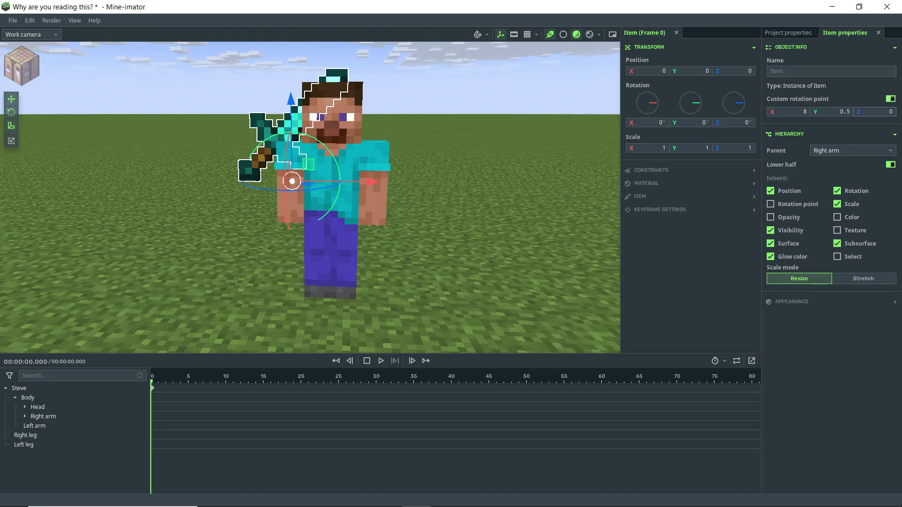
{"action": "left_click_drag", "start_coordinate": [875, 112], "coordinate": [894, 111]}
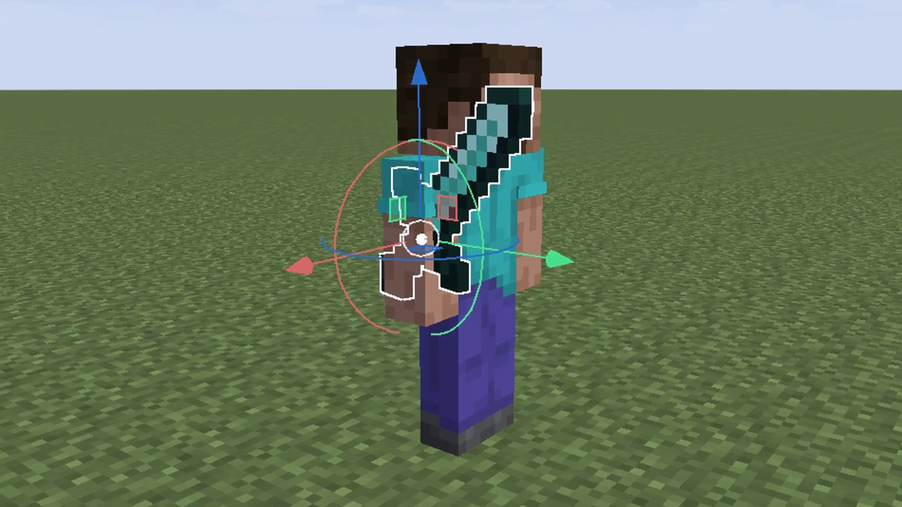
Fit the sword into Steve's hand at position about Y 2.3, Z -4.9, rotated about -44° on Y and -90° on Z
{"action": "left_click_drag", "start_coordinate": [416, 59], "coordinate": [417, 102]}
{"action": "left_click_drag", "start_coordinate": [489, 223], "coordinate": [499, 331]}
{"action": "left_click_drag", "start_coordinate": [578, 313], "coordinate": [605, 320]}
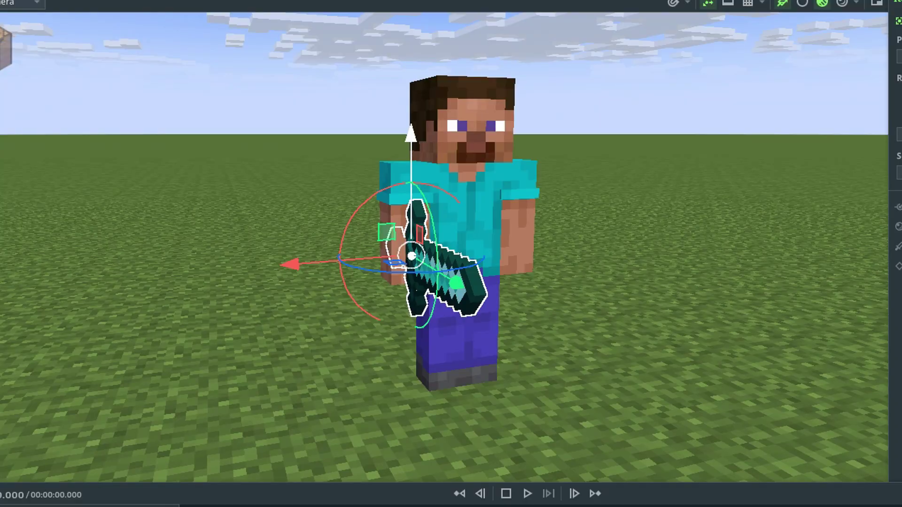
{"action": "left_click_drag", "start_coordinate": [411, 141], "coordinate": [411, 159]}
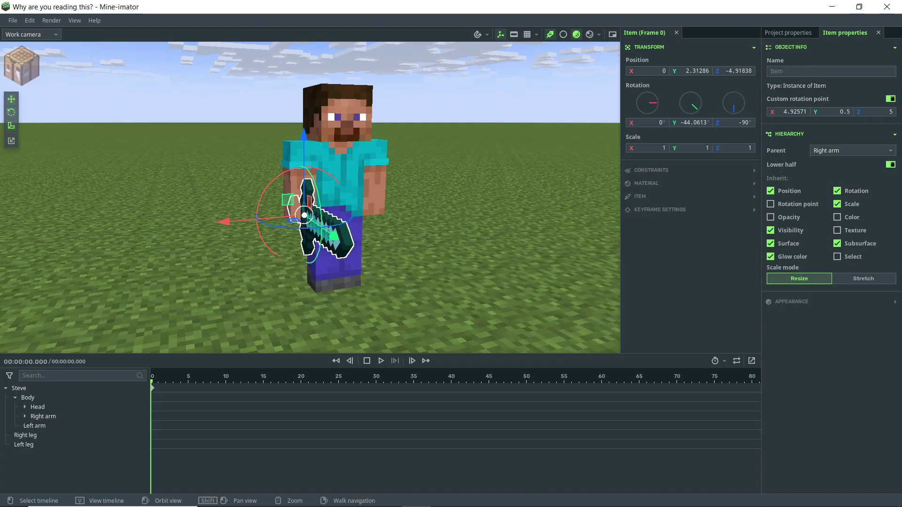
{"action": "left_click_drag", "start_coordinate": [629, 292], "coordinate": [494, 291]}
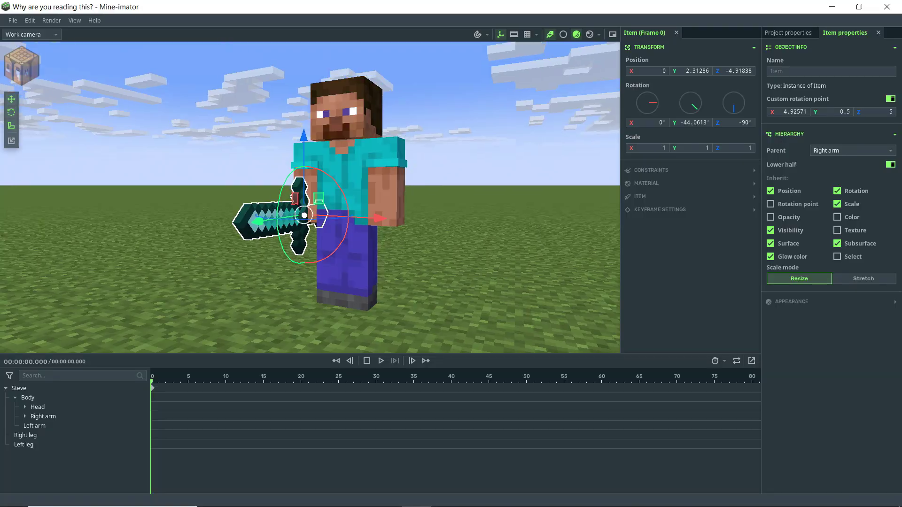
{"action": "right_click_drag", "start_coordinate": [310, 197], "coordinate": [254, 211]}
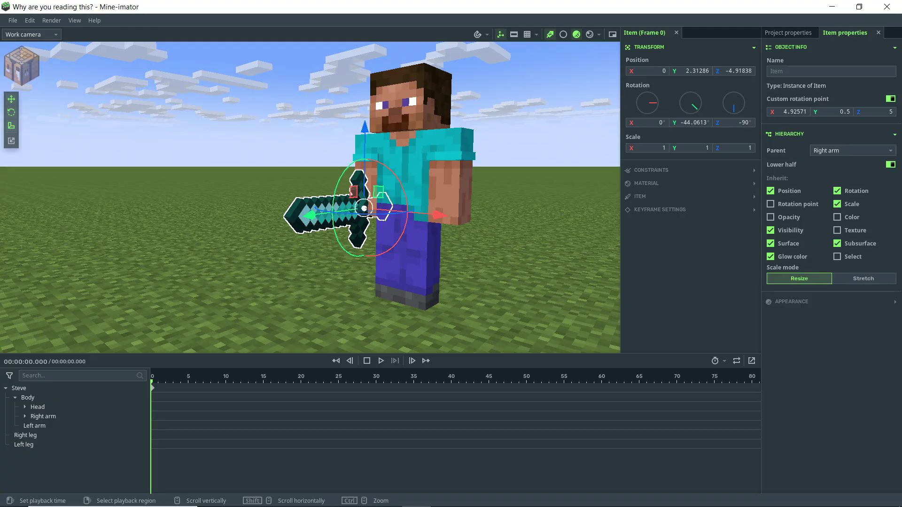
Rename the item parented under Steve's right arm as Sword
{"action": "left_click", "coordinate": [24, 417]}
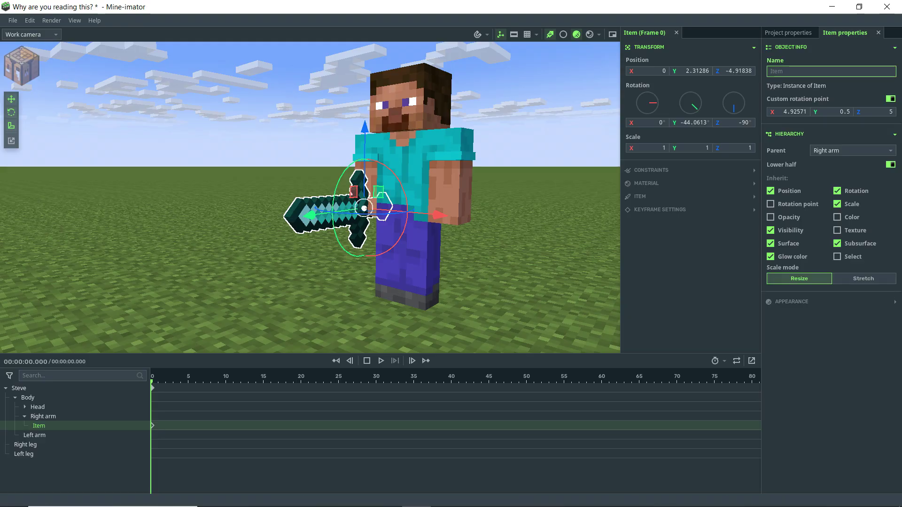
{"action": "type", "text": "Sword"}
{"action": "key", "text": "Return"}
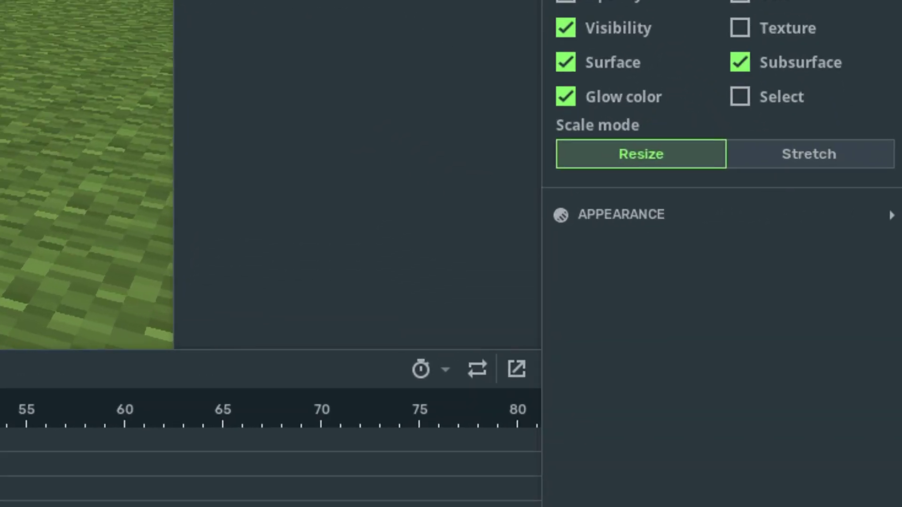
Set the sword's enchantment glint mode to Item with the Minecraft texture, and preview the effect in playback
{"action": "left_click", "coordinate": [780, 295]}
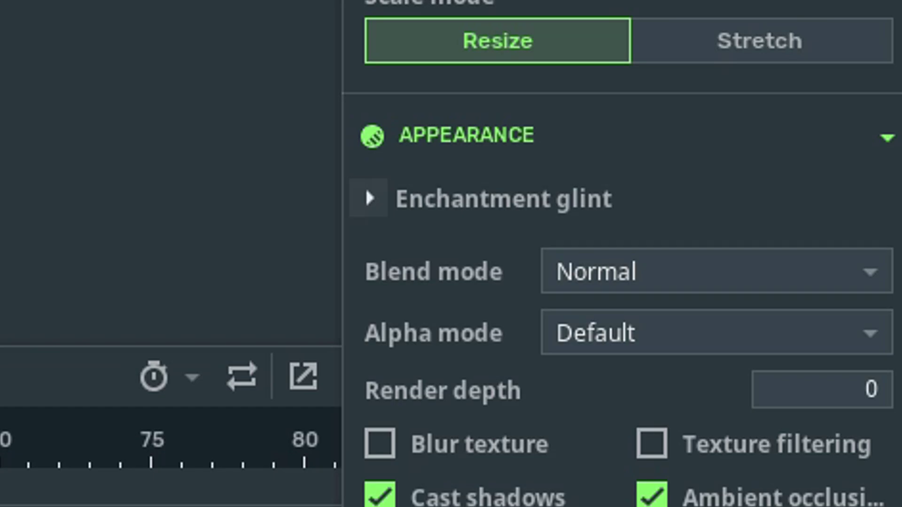
{"action": "left_click", "coordinate": [369, 198]}
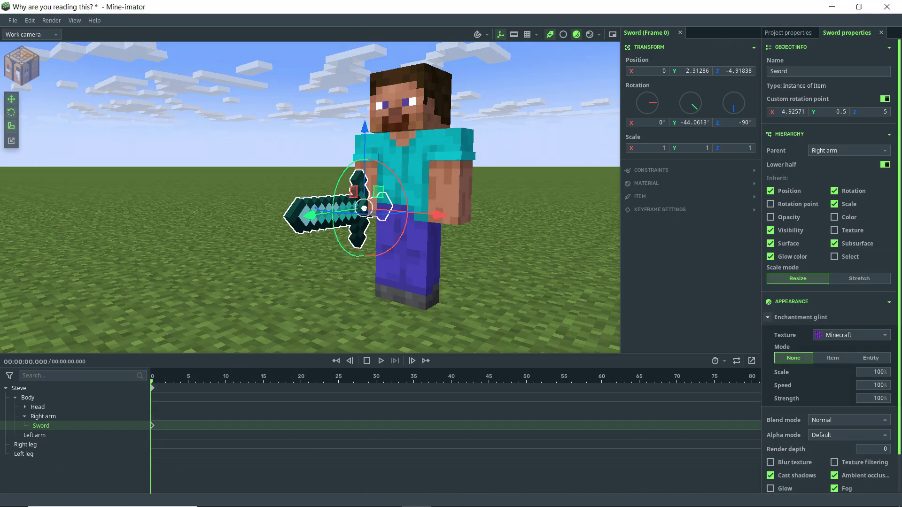
{"action": "left_click", "coordinate": [828, 335]}
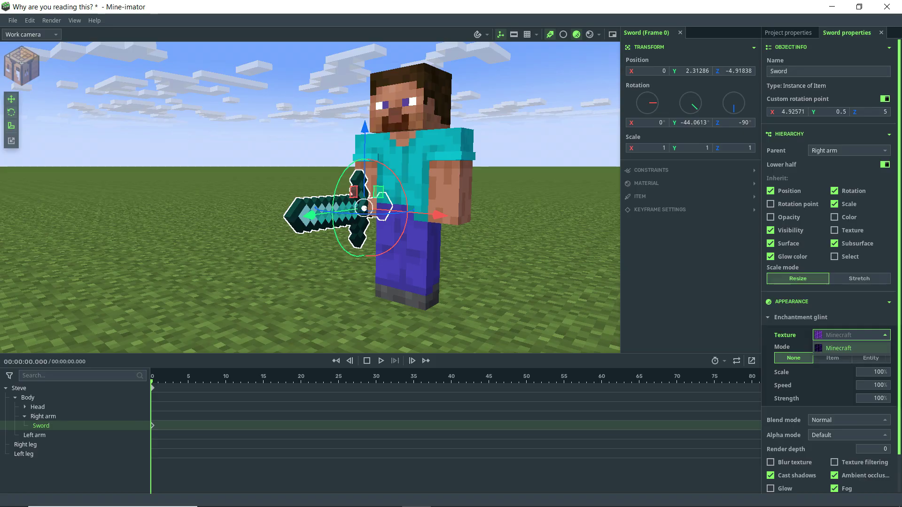
{"action": "left_click", "coordinate": [828, 335]}
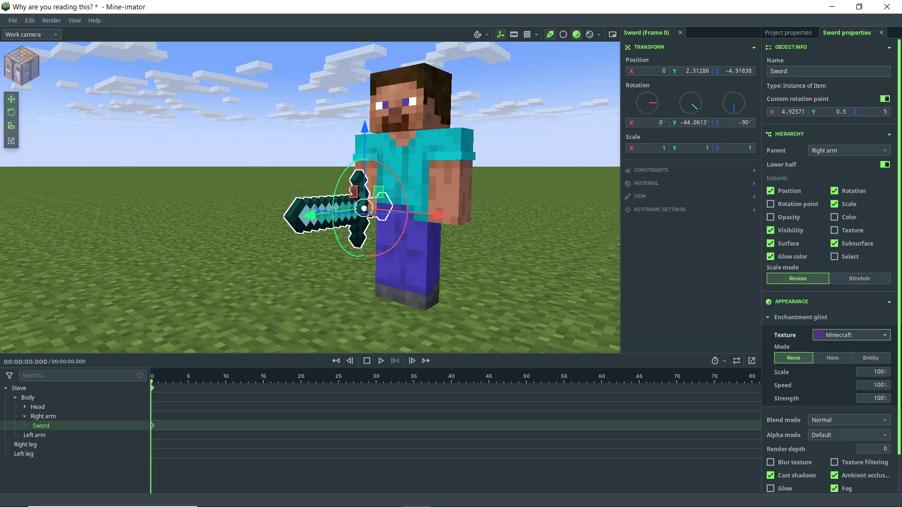
{"action": "right_click_drag", "start_coordinate": [310, 197], "coordinate": [326, 214]}
{"action": "key", "text": "w"}
{"action": "key", "text": "w"}
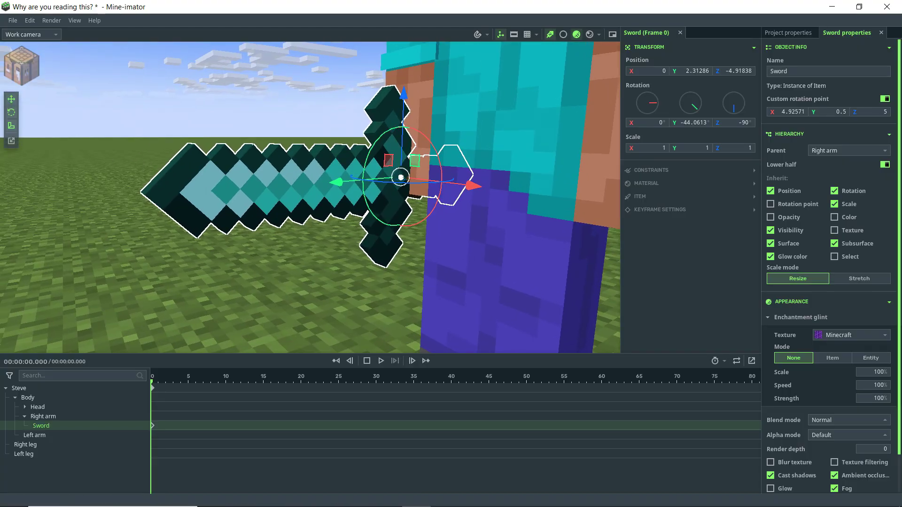
{"action": "left_click", "coordinate": [833, 358]}
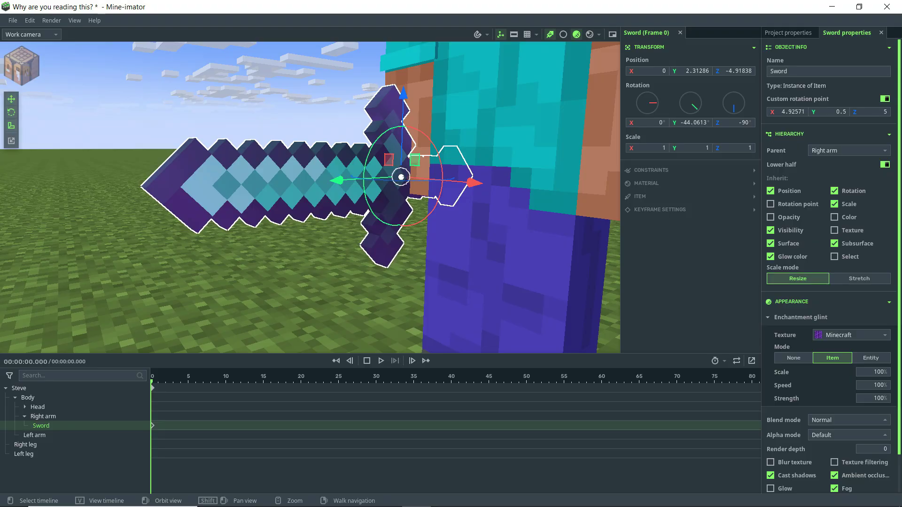
{"action": "key", "text": "space"}
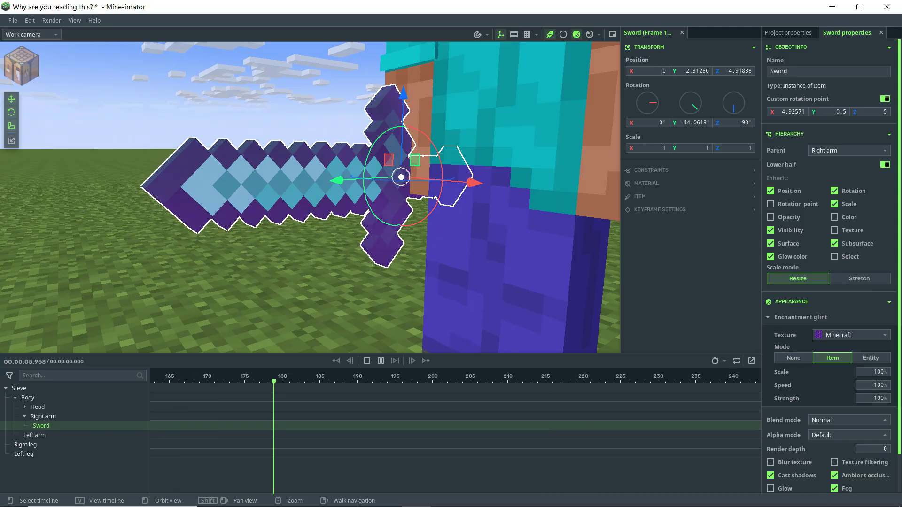
{"action": "key", "text": "space"}
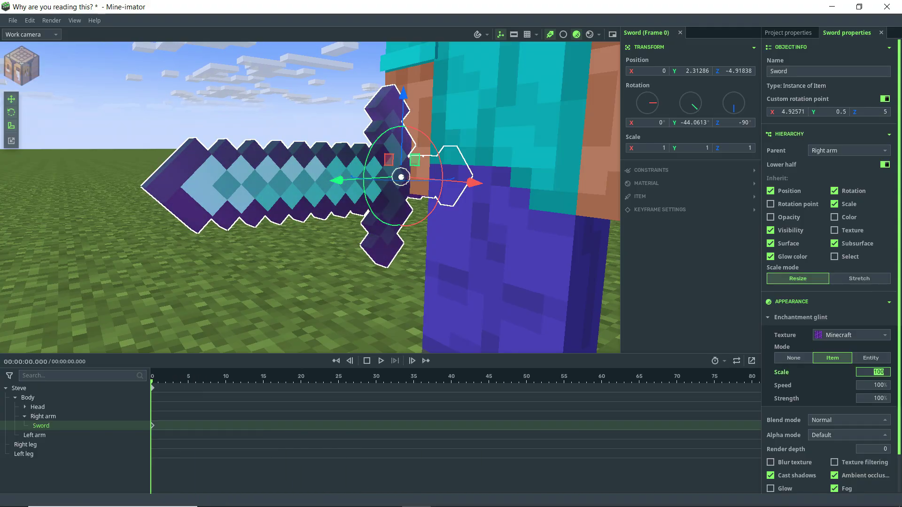
Set the sword's enchantment glint scale to 5% and its speed to 10%
{"action": "type", "text": "5"}
{"action": "key", "text": "Return"}
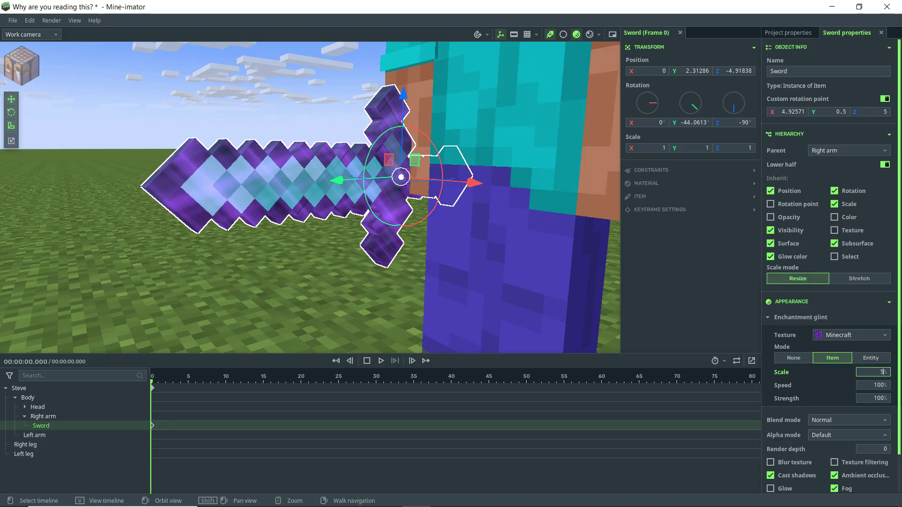
{"action": "left_click", "coordinate": [883, 372]}
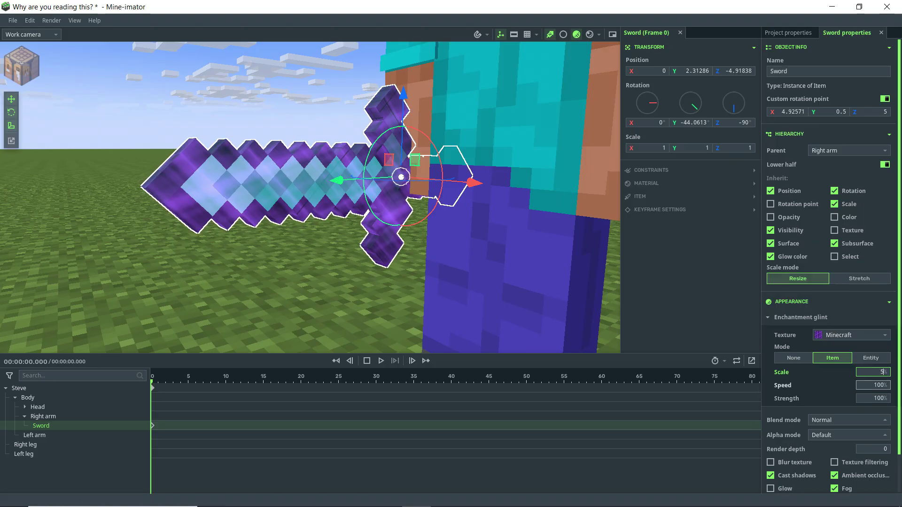
{"action": "key", "text": "Return"}
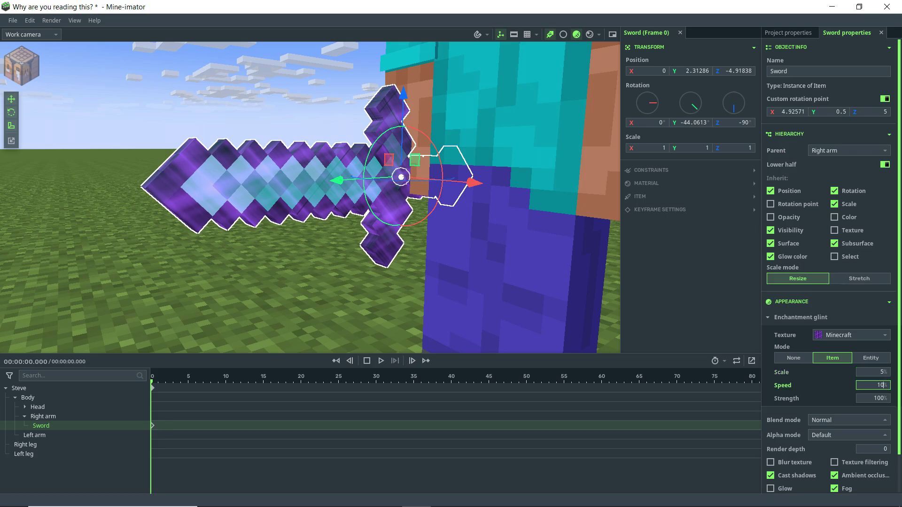
{"action": "key", "text": "Return"}
Preview the slow glint on the sword, set the glint speed to 500%, and play the timeline again
{"action": "left_click", "coordinate": [381, 361]}
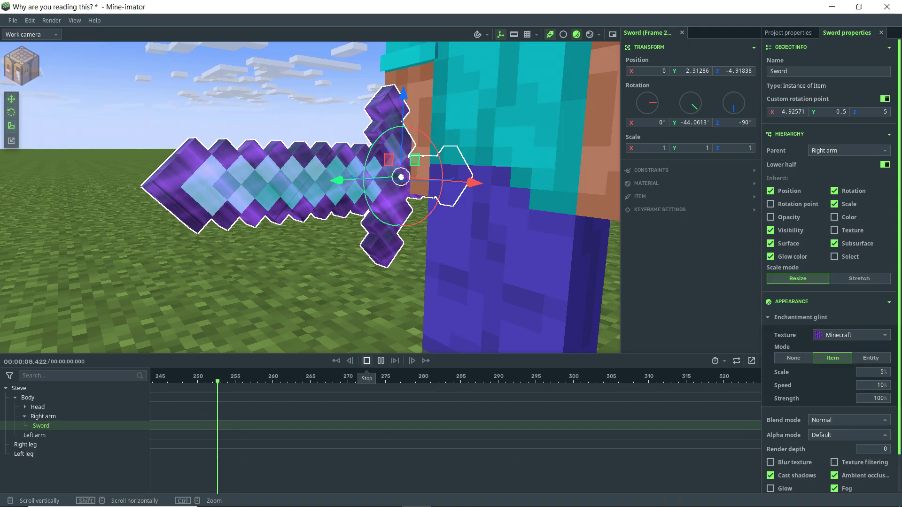
{"action": "left_click", "coordinate": [367, 361]}
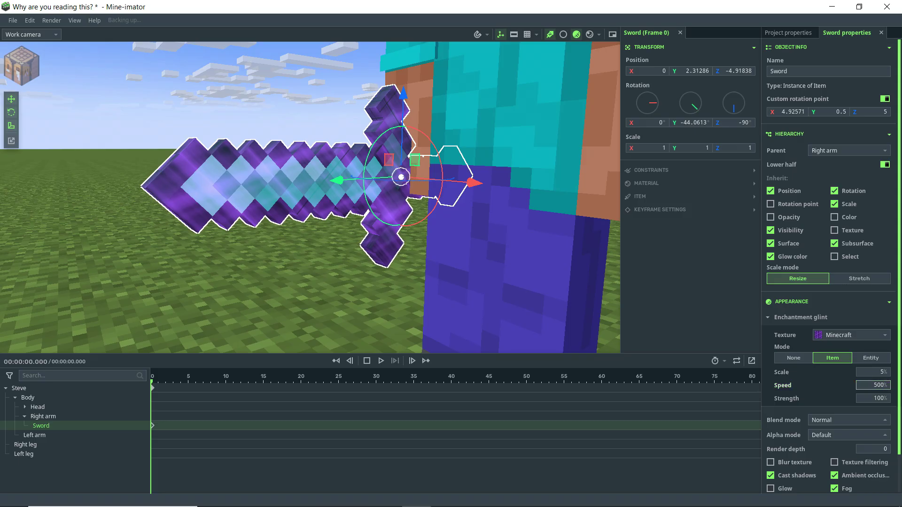
{"action": "key", "text": "space"}
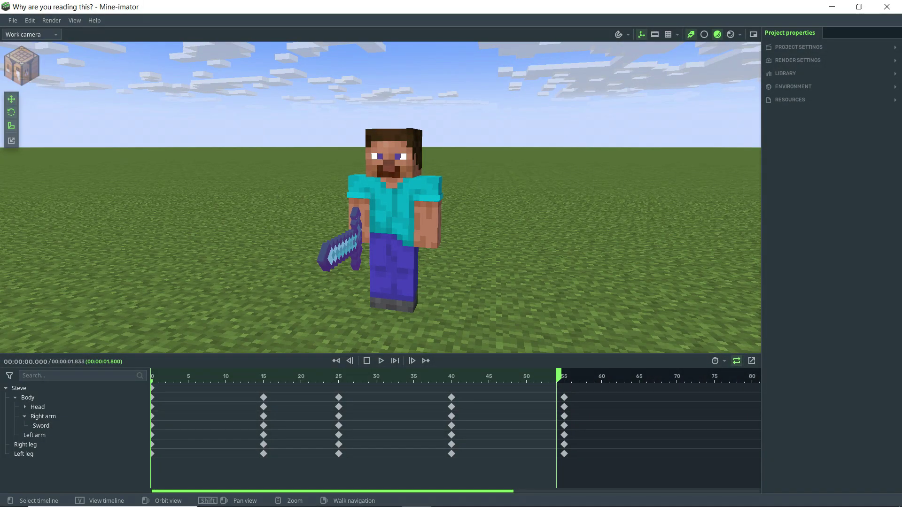
Play back Steve's keyframed sword animation, alone and with the zombie and skeleton beside him, and return to frame 0
{"action": "key", "text": "space"}
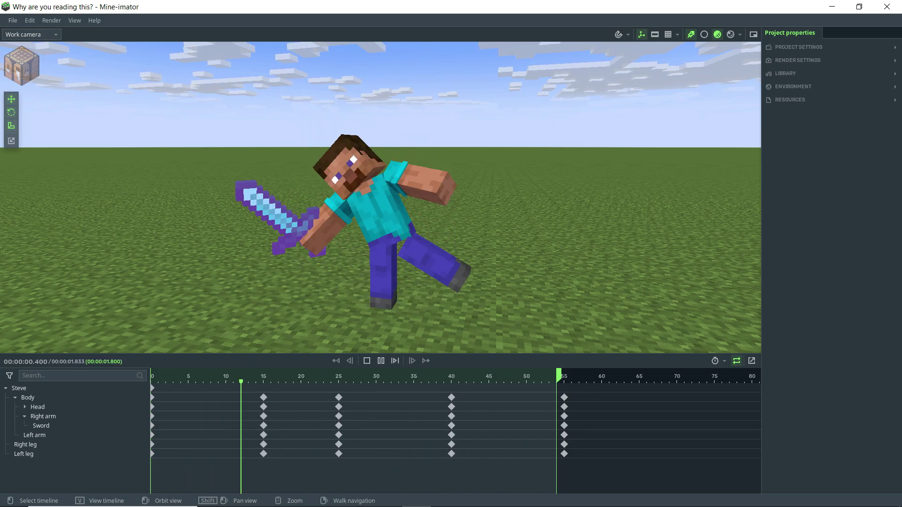
{"action": "key", "text": "space"}
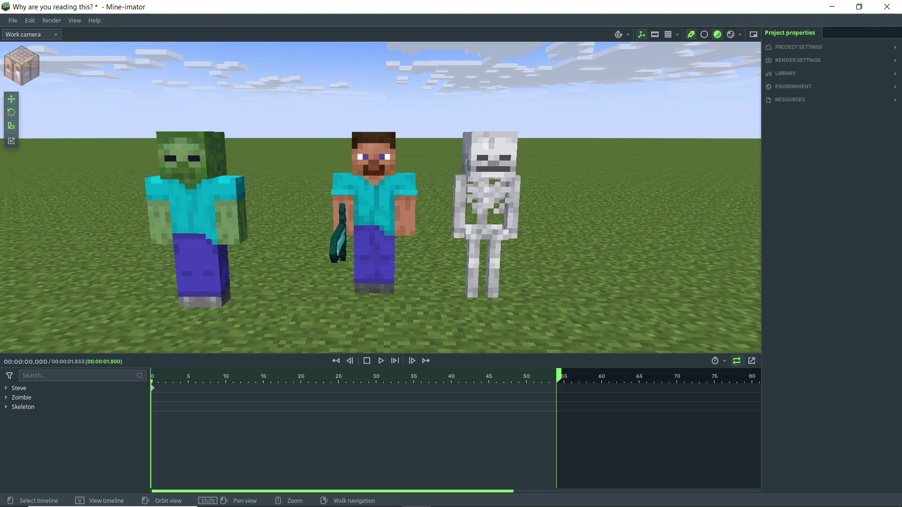
{"action": "key", "text": "space"}
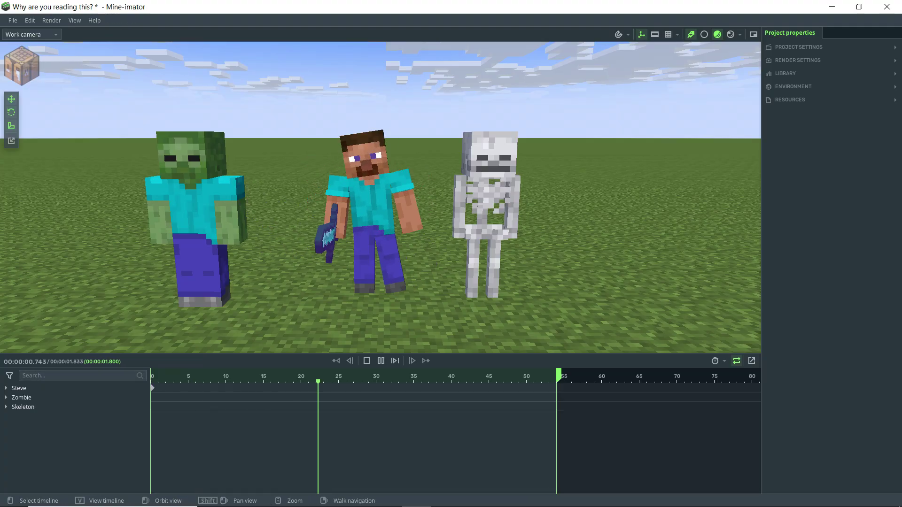
{"action": "key", "text": "space"}
{"action": "left_click", "coordinate": [151, 376]}
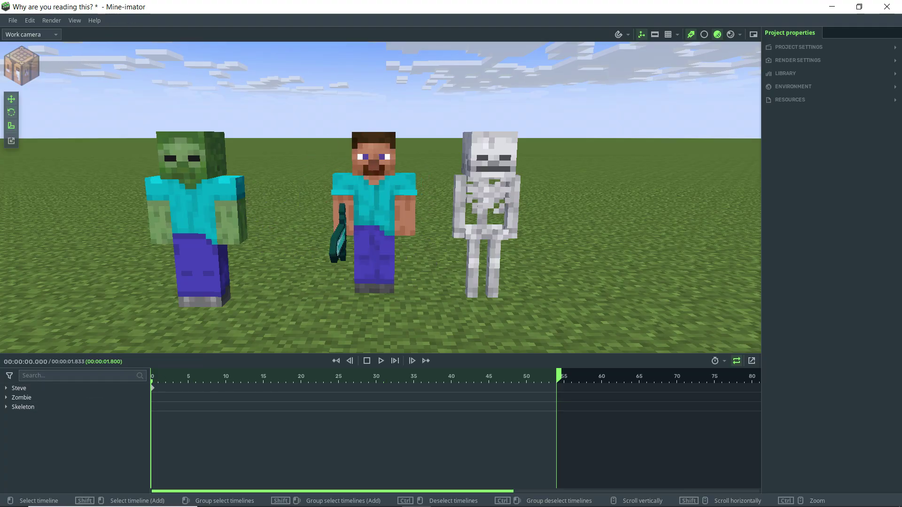
Parent the Zombie and Skeleton timelines to Steve and expand Steve's hierarchy
{"action": "left_click_drag", "start_coordinate": [43, 426], "coordinate": [18, 389]}
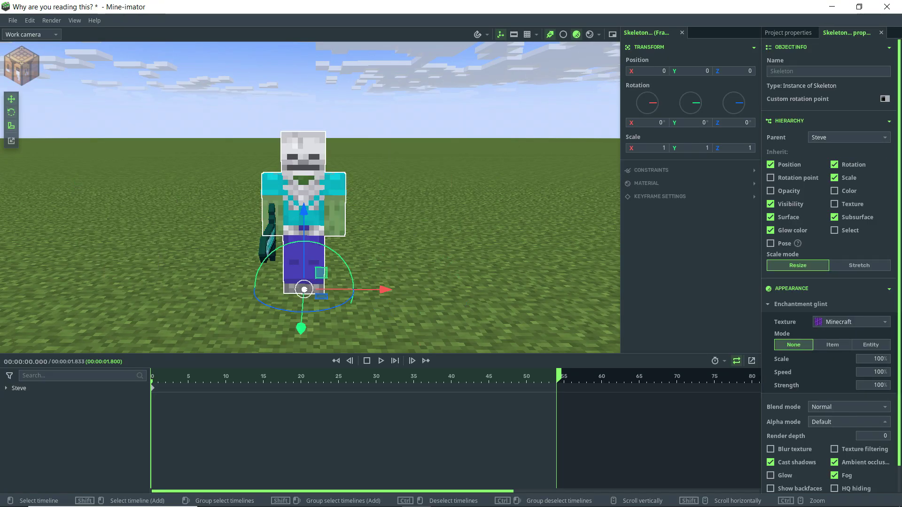
{"action": "left_click", "coordinate": [19, 388]}
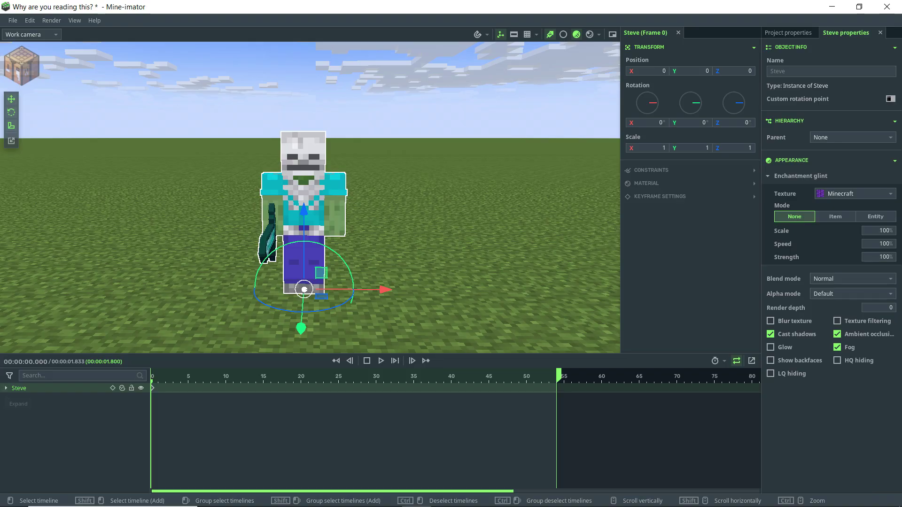
{"action": "left_click", "coordinate": [5, 388]}
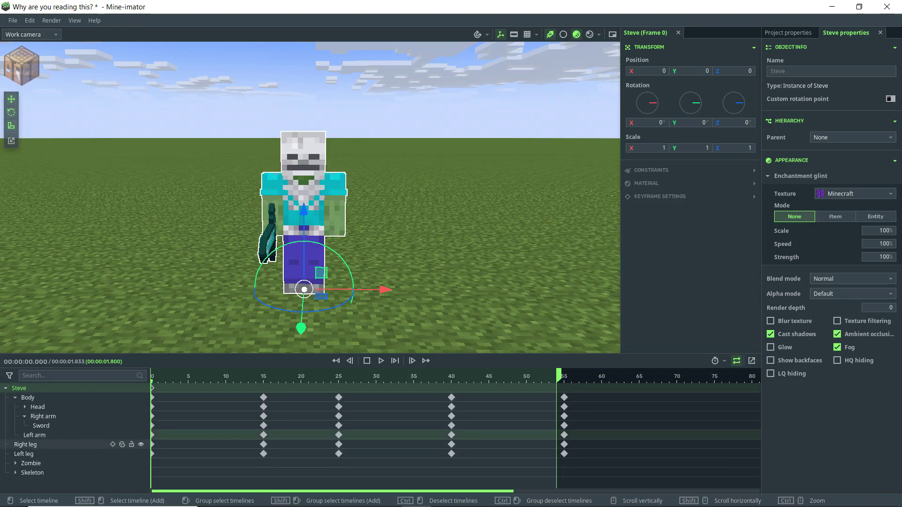
Move the Zombie and Skeleton to opposite sides of Steve, with the Skeleton at about X 23, and preview the animation
{"action": "left_click", "coordinate": [31, 463]}
{"action": "left_click", "coordinate": [32, 472]}
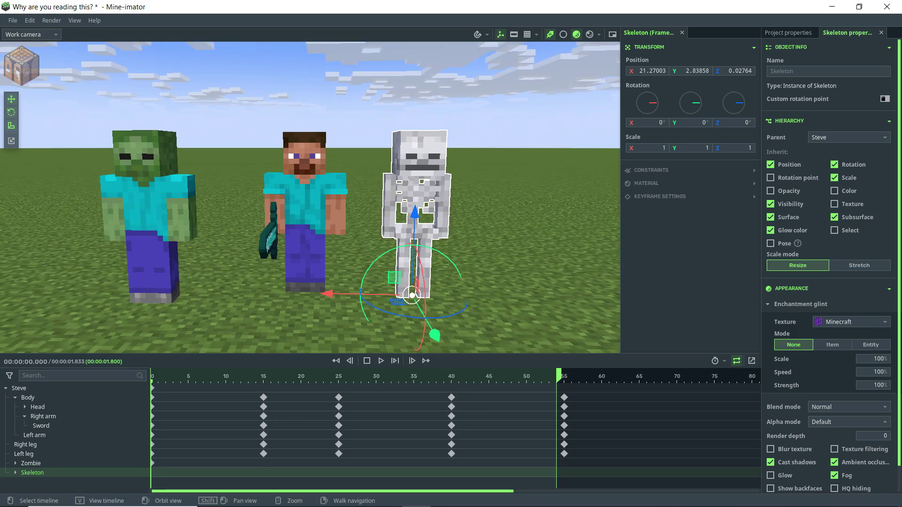
{"action": "left_click_drag", "start_coordinate": [326, 295], "coordinate": [358, 296]}
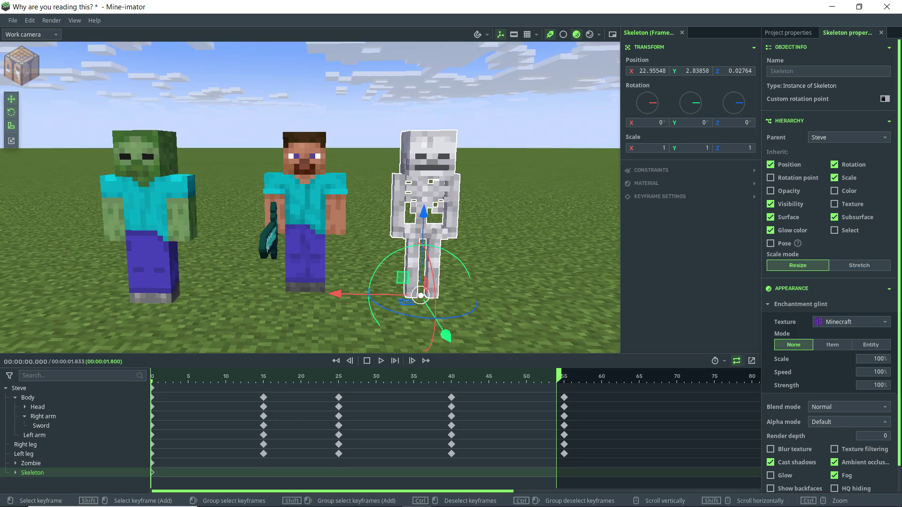
{"action": "key", "text": "space"}
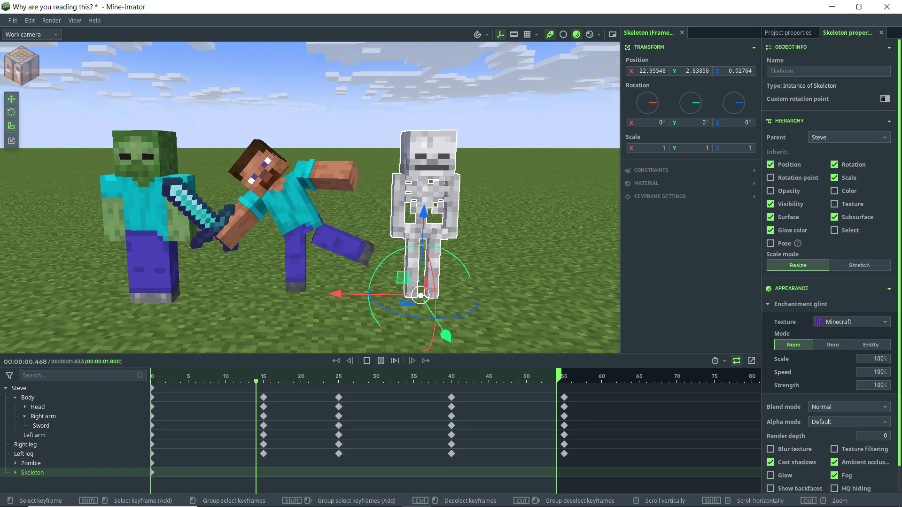
Enable pose inheritance for the Zombie and Skeleton together and preview them copying Steve's animation
{"action": "key", "text": "space"}
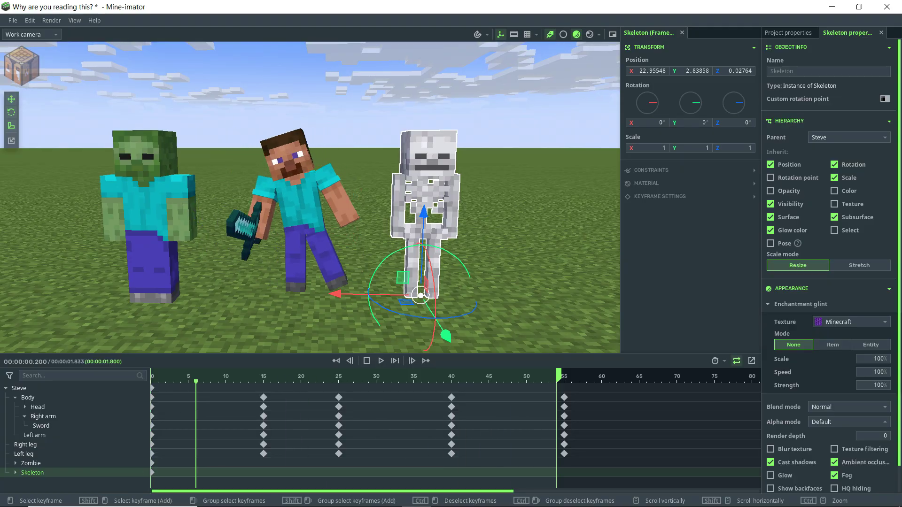
{"action": "left_click", "coordinate": [31, 464], "text": "shift"}
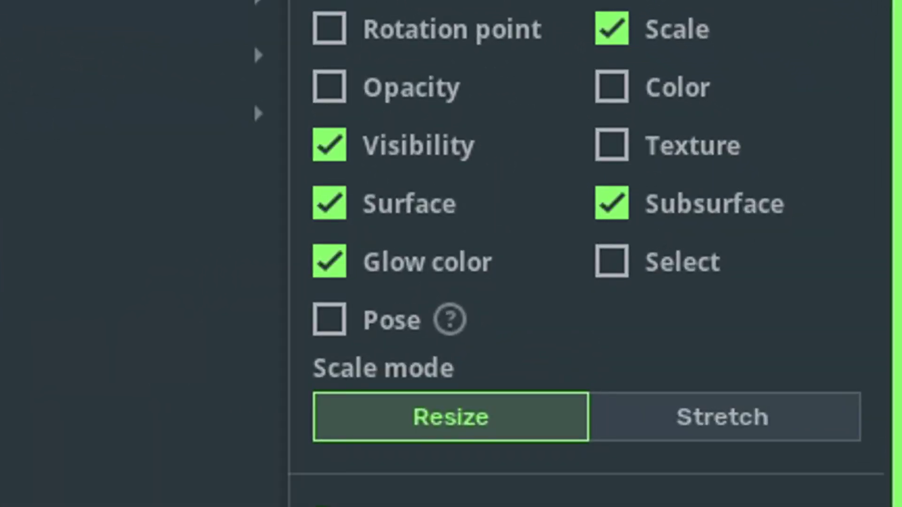
{"action": "left_click", "coordinate": [329, 320]}
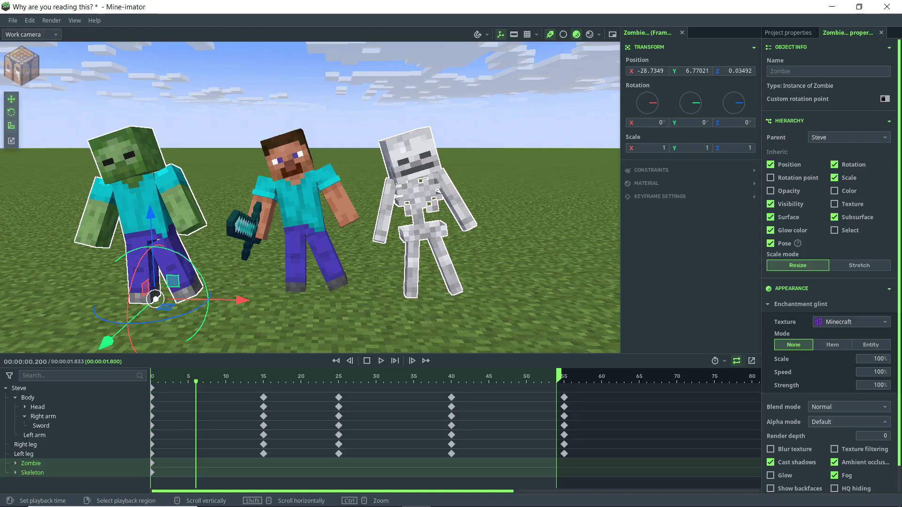
{"action": "key", "text": "space"}
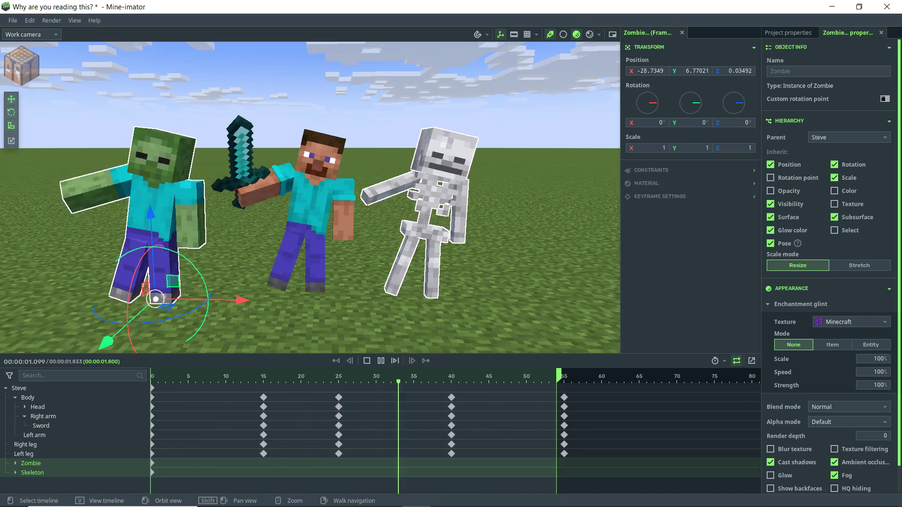
{"action": "key", "text": "space"}
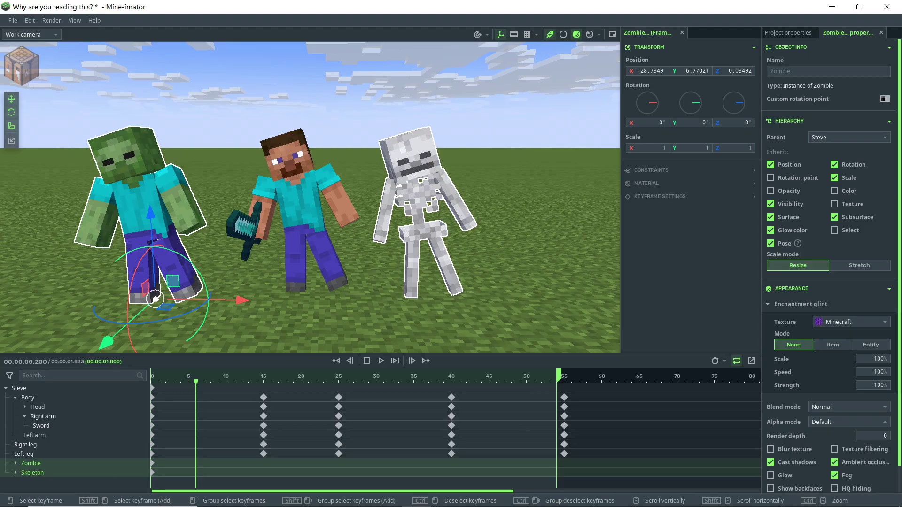
Inspect the Zombie's body-part timelines, return to frame 0, and collapse the Steve body and Zombie hierarchies
{"action": "left_click", "coordinate": [166, 463]}
{"action": "left_click", "coordinate": [16, 463]}
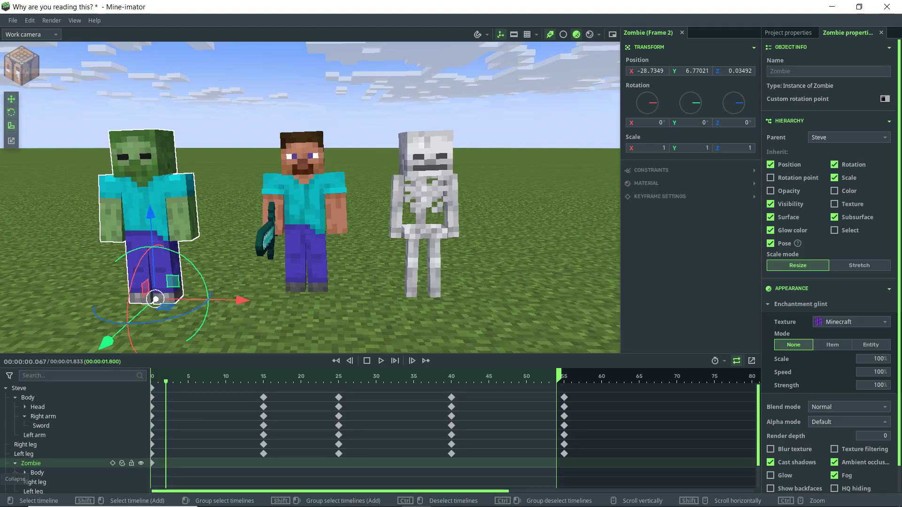
{"action": "left_click", "coordinate": [16, 398]}
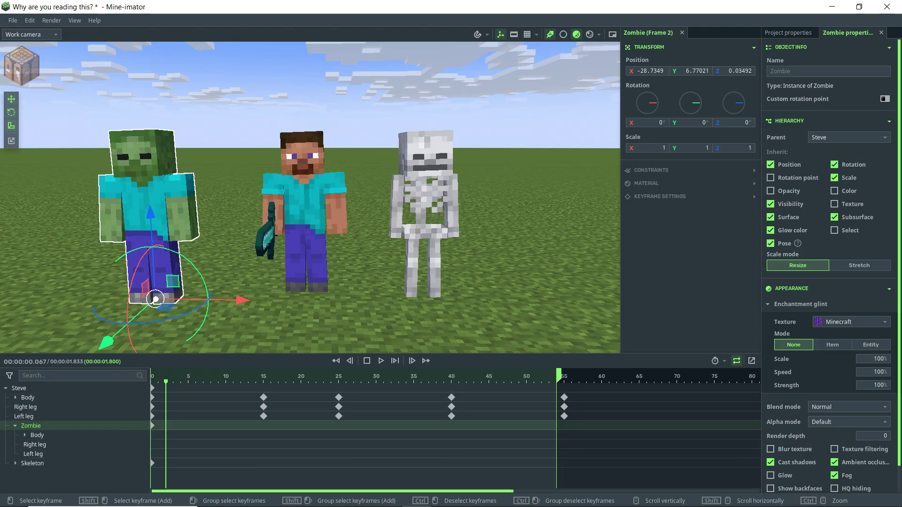
{"action": "mouse_move", "coordinate": [166, 376]}
{"action": "left_mouse_down"}
{"action": "mouse_move", "coordinate": [298, 376]}
{"action": "mouse_move", "coordinate": [151, 376]}
{"action": "left_mouse_up"}
{"action": "left_click", "coordinate": [15, 426]}
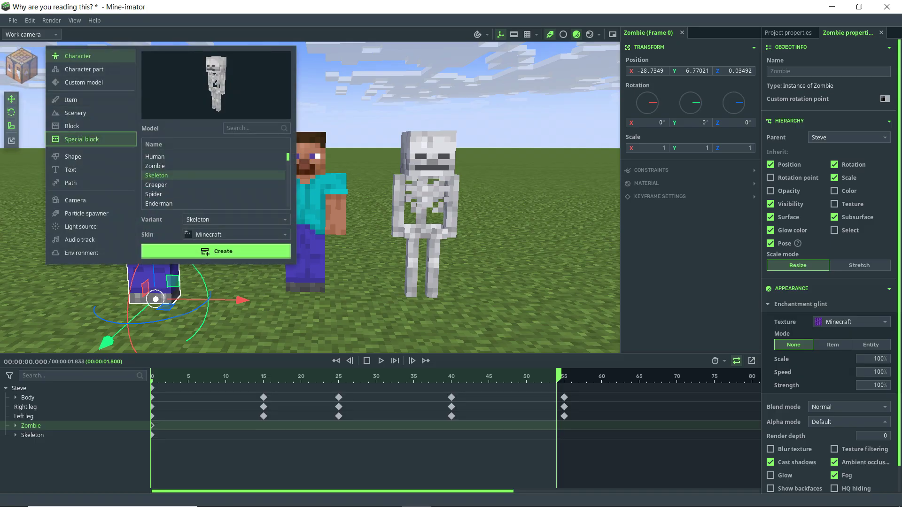
Choose the Armor special block as the new object to create
{"action": "left_click", "coordinate": [82, 139]}
{"action": "left_click", "coordinate": [159, 144]}
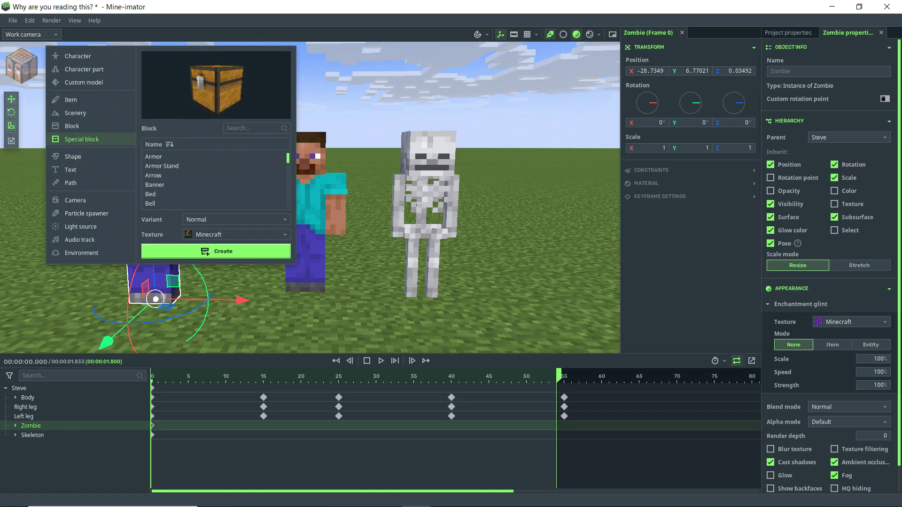
{"action": "left_click", "coordinate": [159, 144]}
{"action": "left_click", "coordinate": [160, 144]}
{"action": "left_click", "coordinate": [160, 144]}
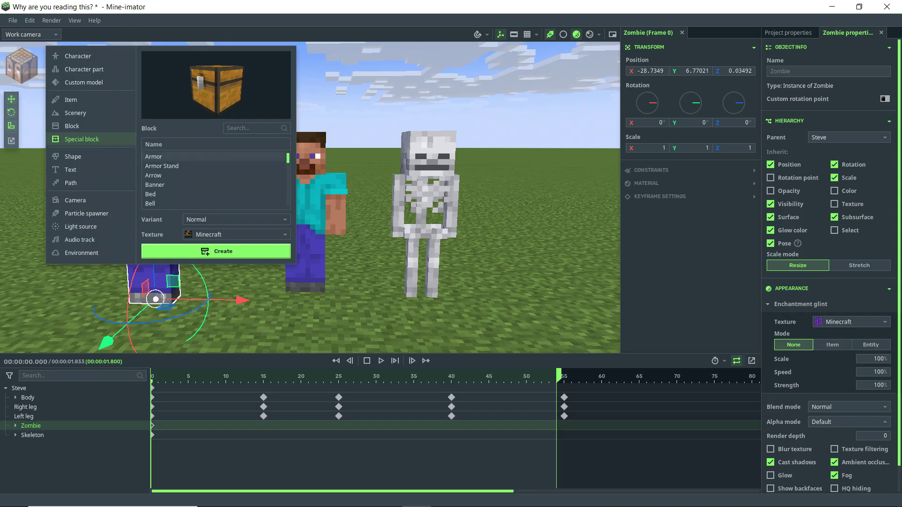
{"action": "left_click", "coordinate": [160, 157]}
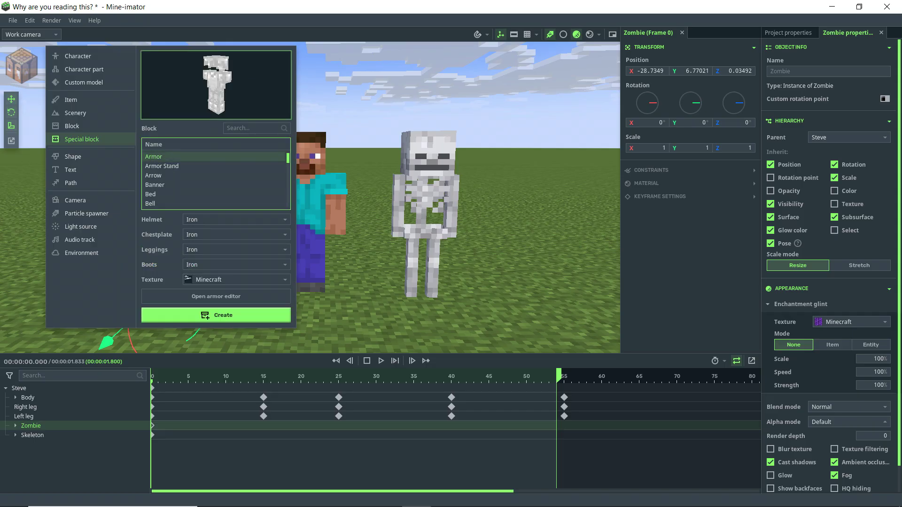
Set the armor's helmet to Leather, chestplate to Diamond, and leggings to Chainmail
{"action": "left_click", "coordinate": [235, 219]}
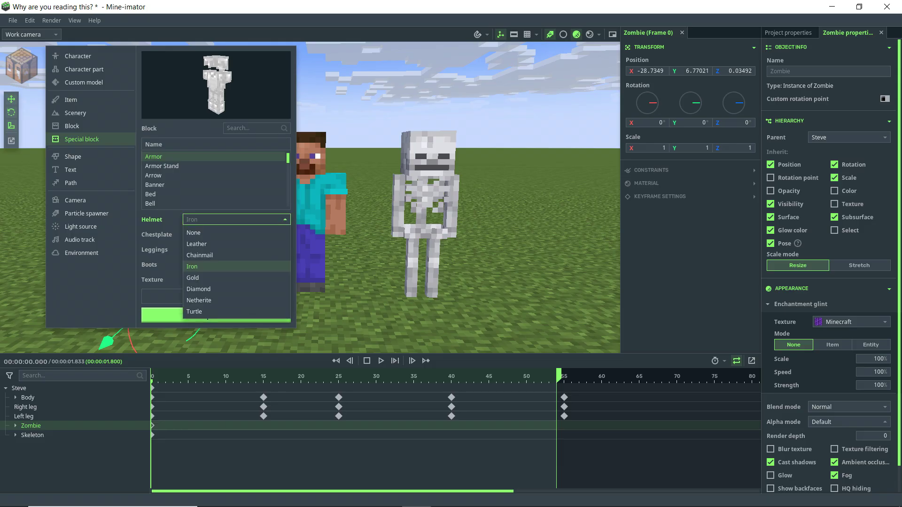
{"action": "left_click", "coordinate": [212, 244]}
{"action": "left_click", "coordinate": [234, 235]}
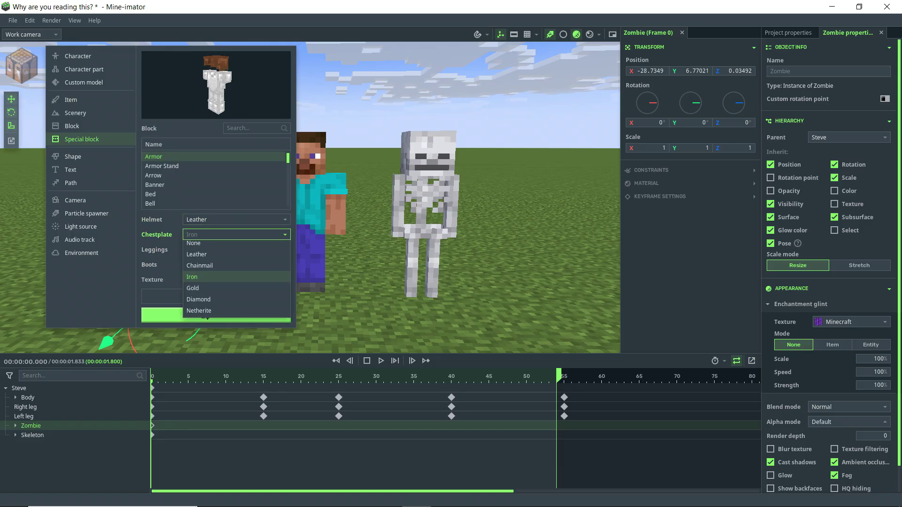
{"action": "left_click", "coordinate": [235, 305]}
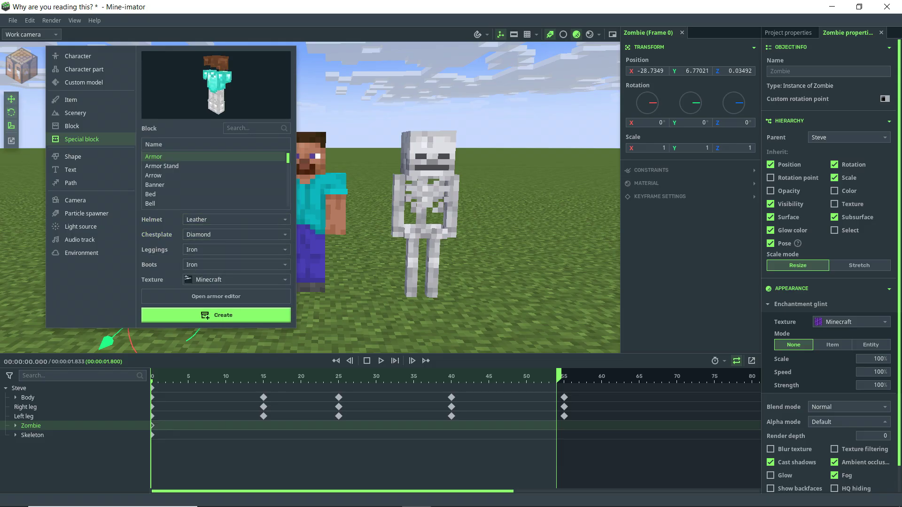
{"action": "left_click", "coordinate": [235, 250]}
{"action": "left_click", "coordinate": [212, 277]}
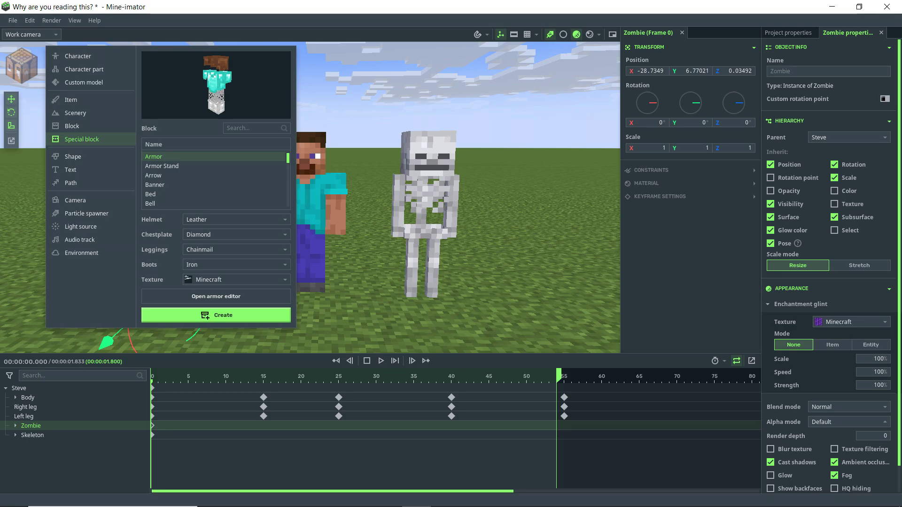
In the armor editor, give the helmet a Dune pattern with Emerald material
{"action": "left_click", "coordinate": [216, 296]}
{"action": "left_click_drag", "start_coordinate": [374, 268], "coordinate": [383, 268]}
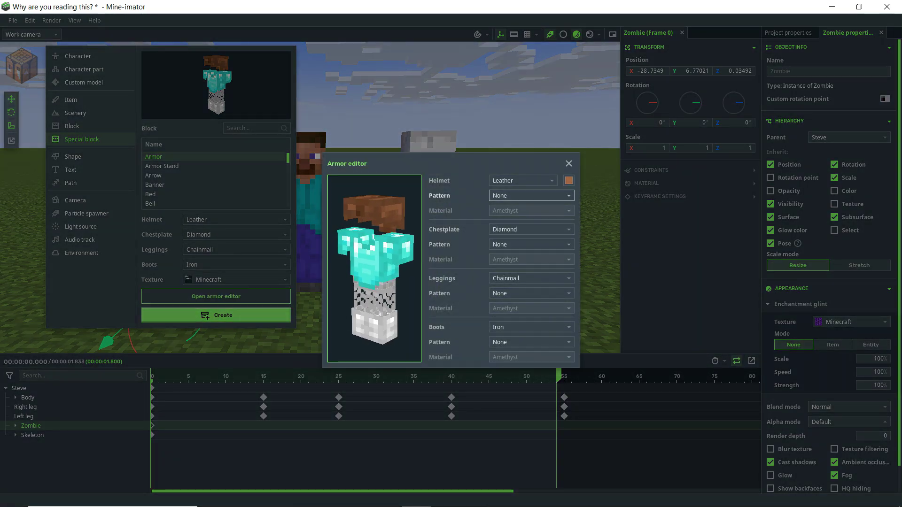
{"action": "left_click", "coordinate": [531, 195]}
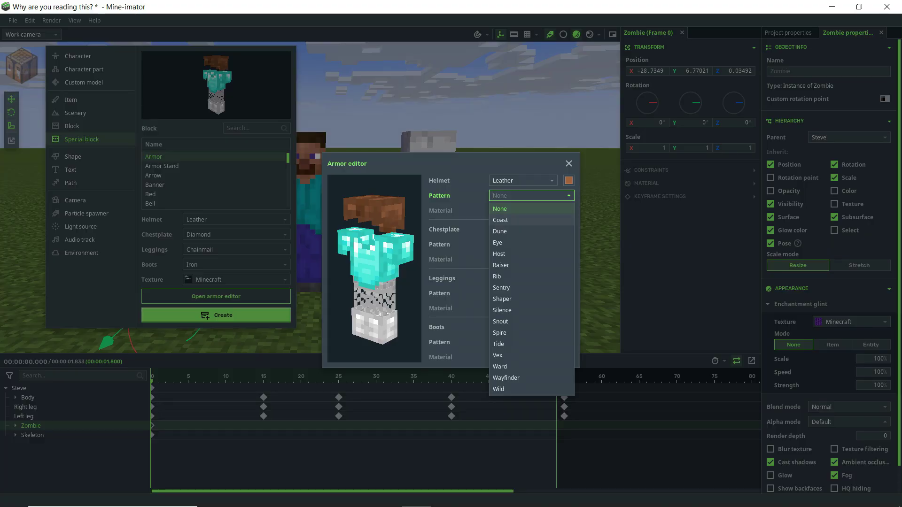
{"action": "left_click", "coordinate": [500, 231]}
{"action": "left_click", "coordinate": [531, 210]}
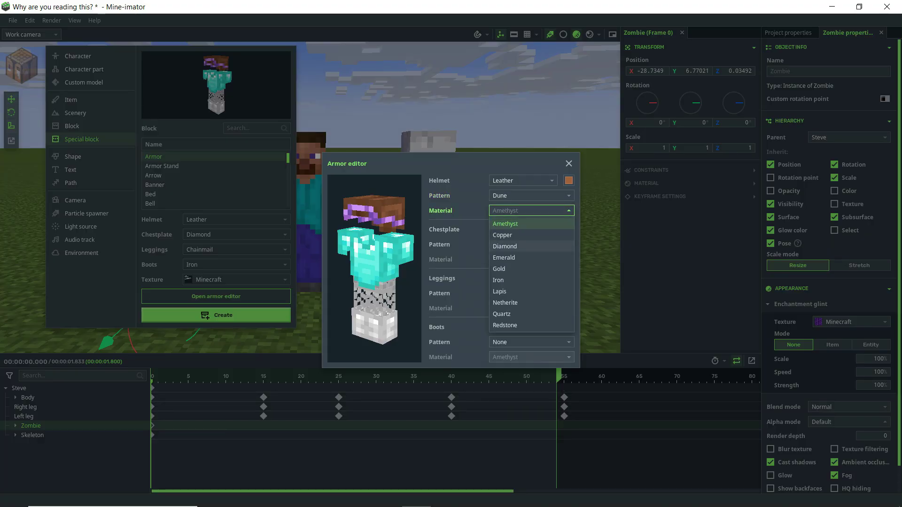
{"action": "left_click", "coordinate": [504, 257]}
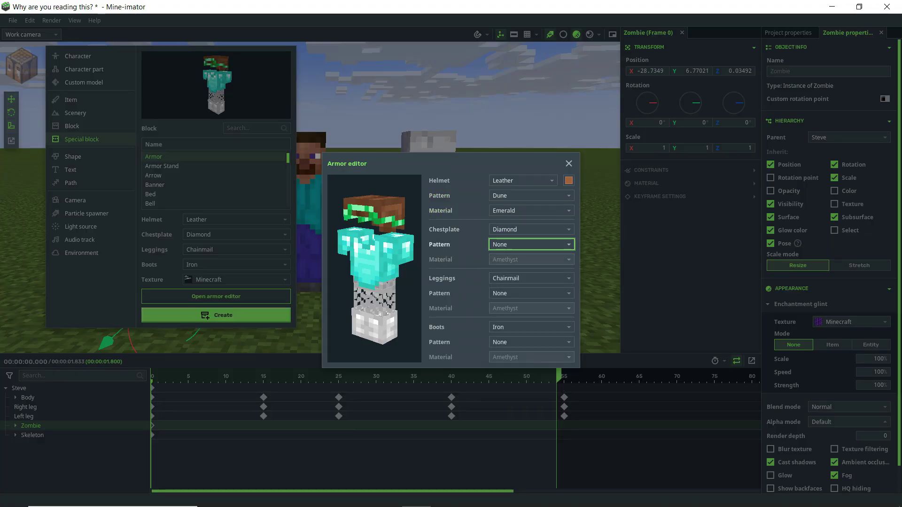
Give the chestplate a Rib pattern with Copper material, and create the armor in the scene
{"action": "left_click", "coordinate": [531, 244]}
{"action": "left_click", "coordinate": [500, 333]}
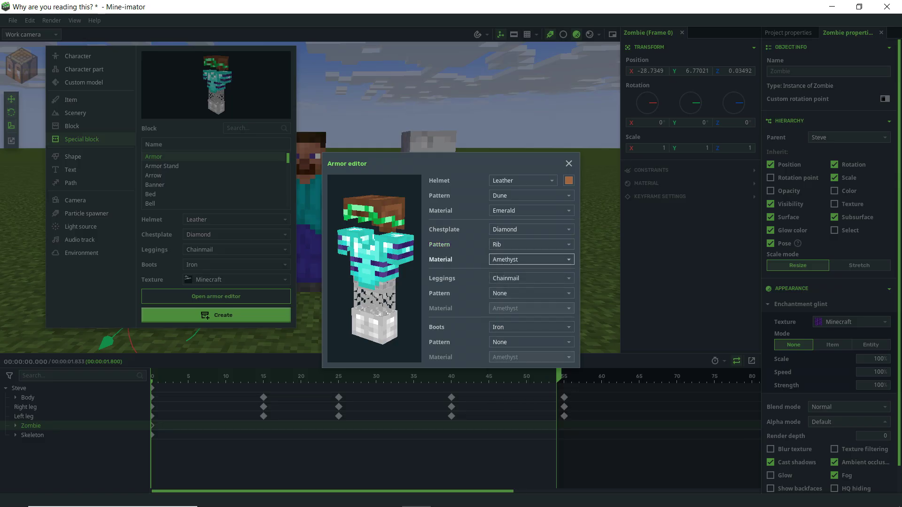
{"action": "left_click", "coordinate": [531, 259]}
{"action": "left_click", "coordinate": [503, 282]}
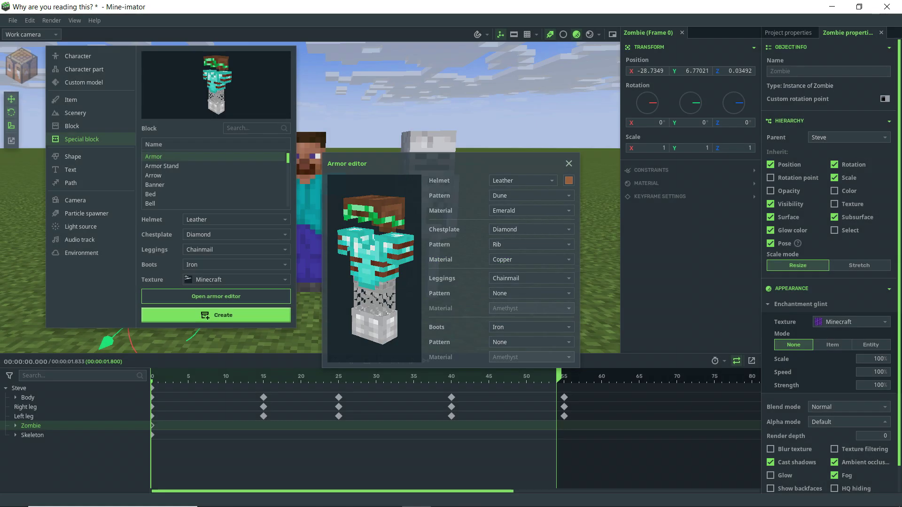
{"action": "left_click", "coordinate": [568, 164]}
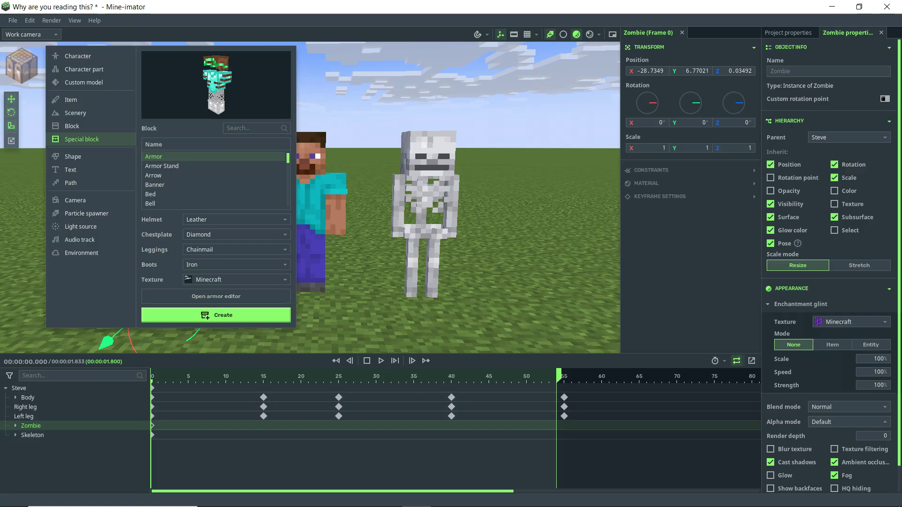
{"action": "left_click", "coordinate": [223, 315]}
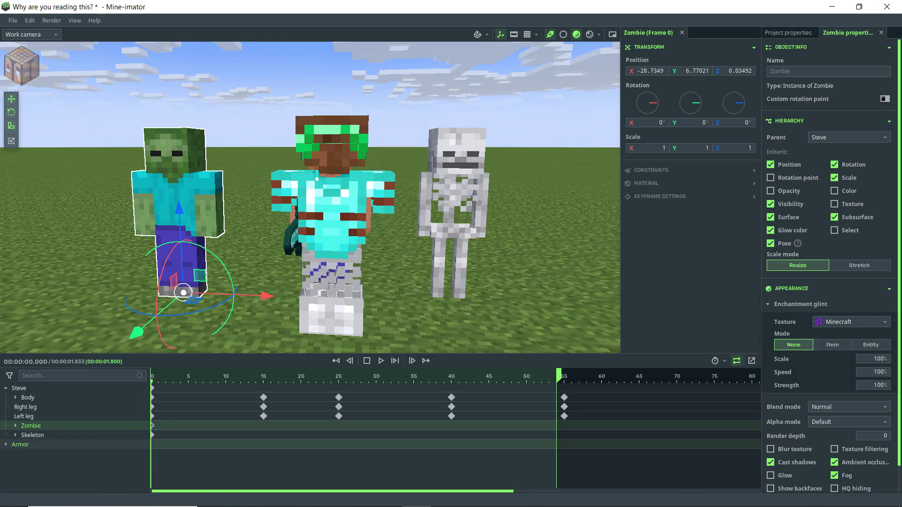
Parent the Armor timeline to Steve and reset its position to 0, 0, 0 so it fits on him
{"action": "left_click", "coordinate": [20, 445]}
{"action": "left_click_drag", "start_coordinate": [21, 445], "coordinate": [23, 388]}
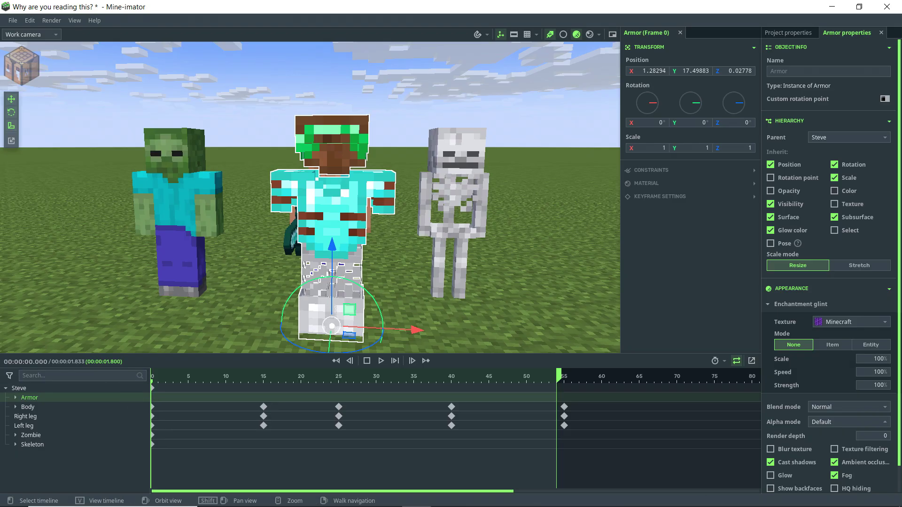
{"action": "left_click_drag", "start_coordinate": [311, 197], "coordinate": [198, 197]}
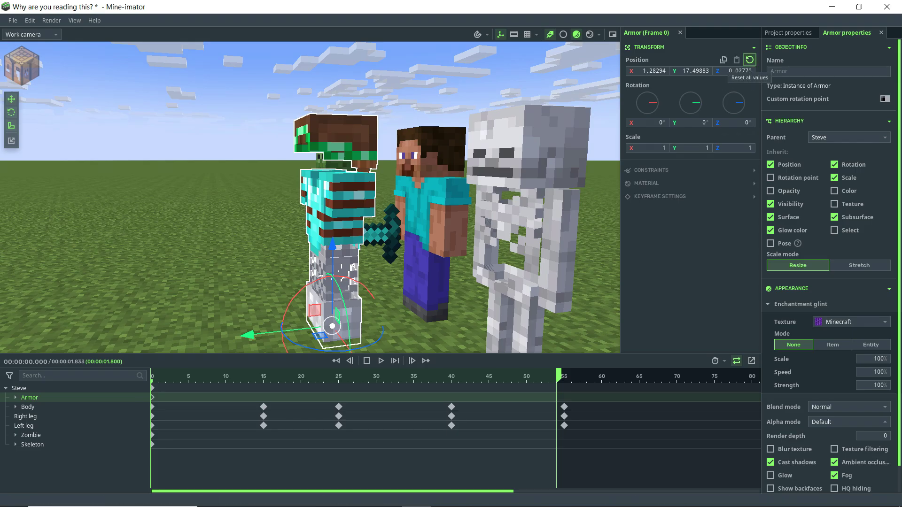
{"action": "left_click", "coordinate": [750, 59]}
{"action": "left_click_drag", "start_coordinate": [310, 197], "coordinate": [390, 198]}
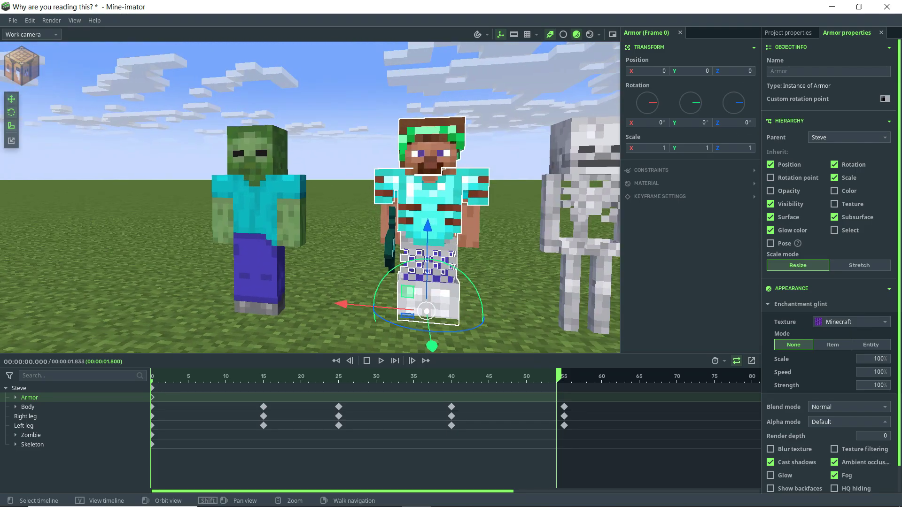
Enable pose inheritance for the Armor at frame 0, previewing Steve's animation before and after the change
{"action": "key", "text": "space"}
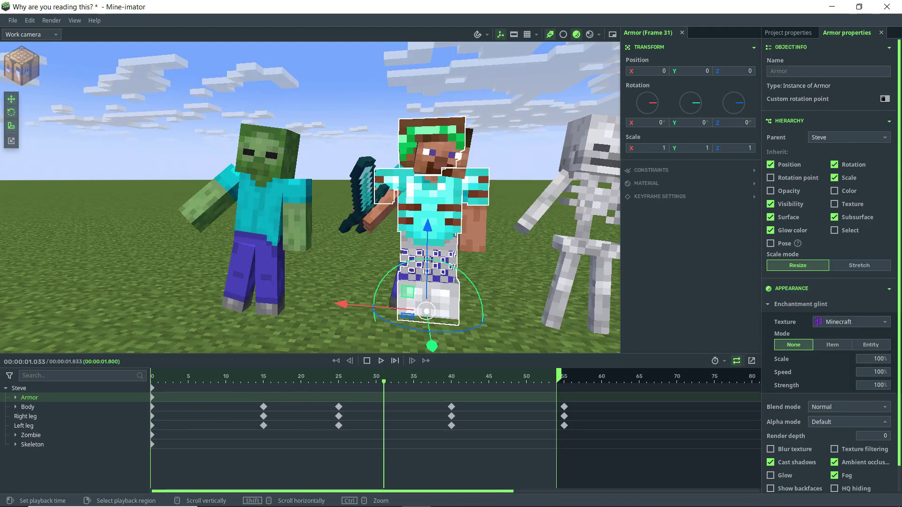
{"action": "left_click_drag", "start_coordinate": [384, 377], "coordinate": [152, 377]}
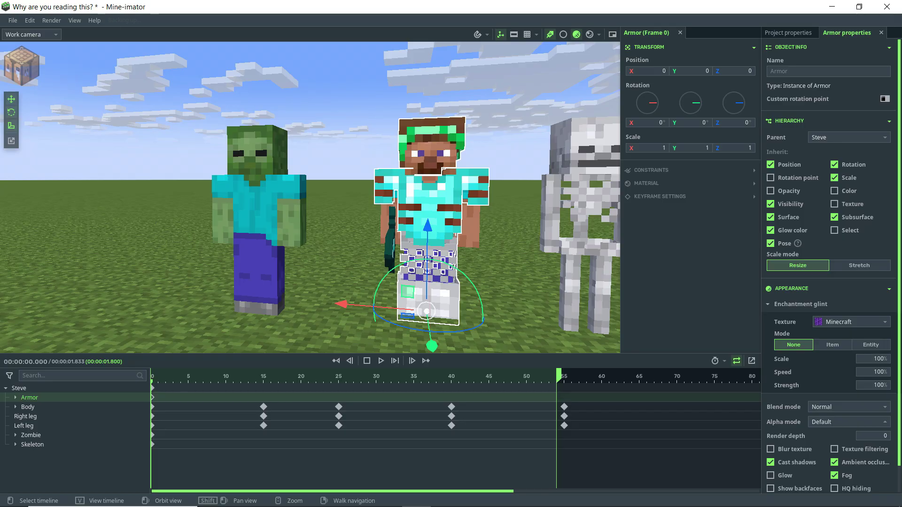
{"action": "key", "text": "space"}
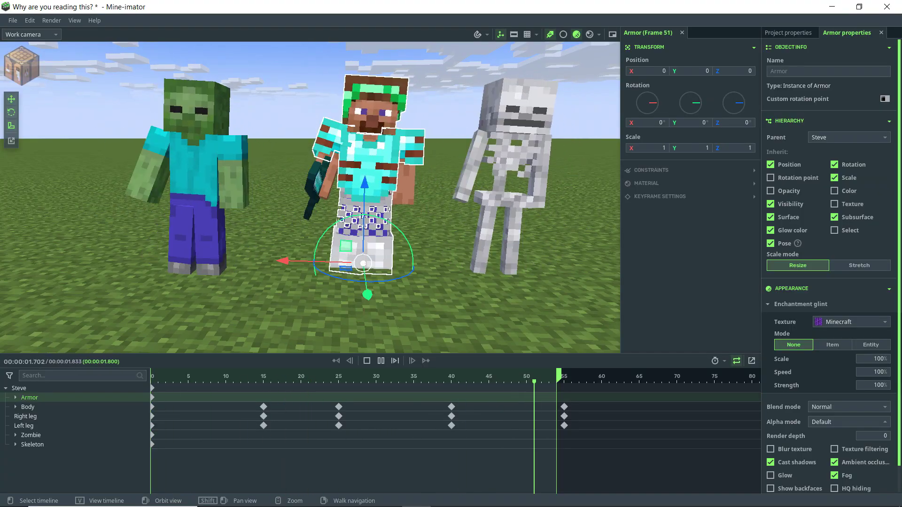
{"action": "key", "text": "space"}
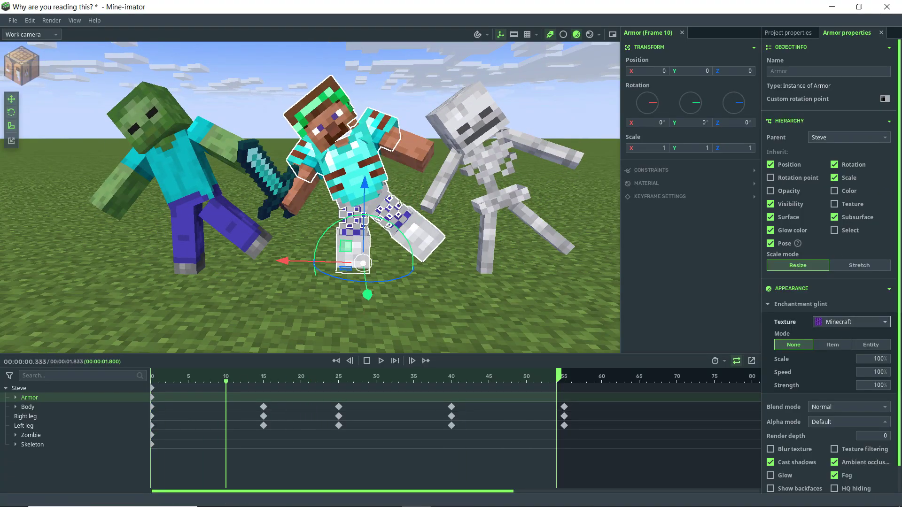
Set the armor's enchantment glint mode to Item and play the animation while viewing it from another angle
{"action": "left_click", "coordinate": [833, 345]}
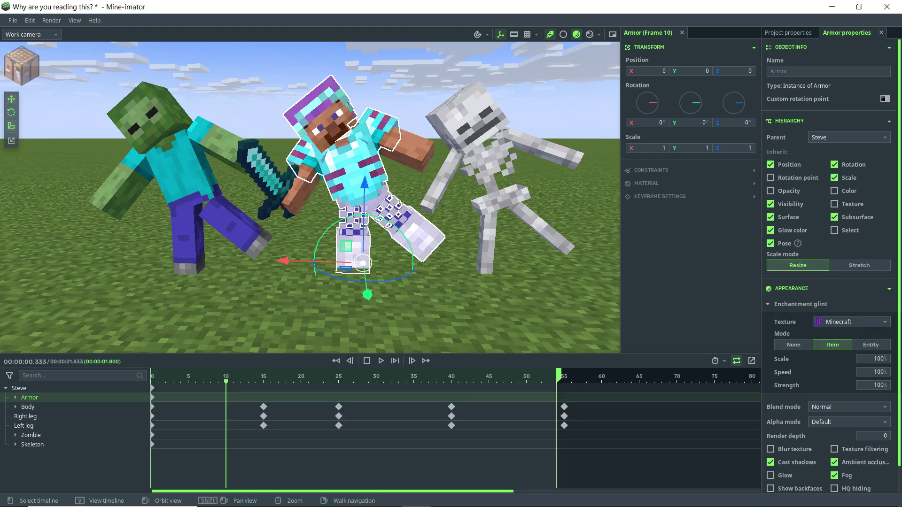
{"action": "key", "text": "space"}
{"action": "left_click_drag", "start_coordinate": [310, 197], "coordinate": [244, 164]}
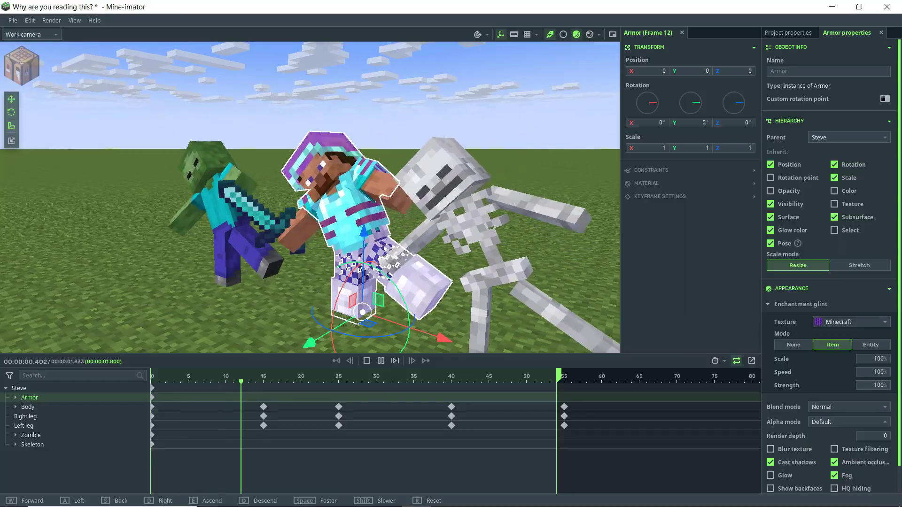
{"action": "middle_click_drag", "start_coordinate": [262, 194], "coordinate": [265, 185]}
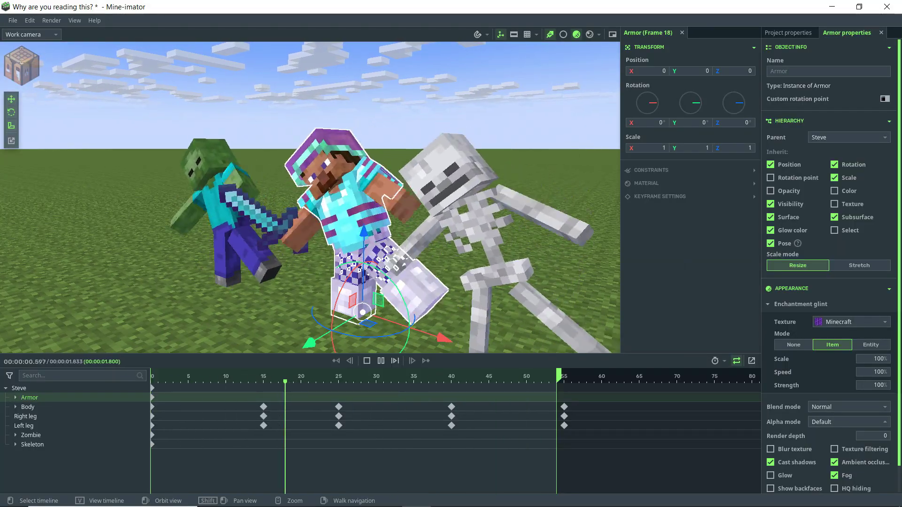